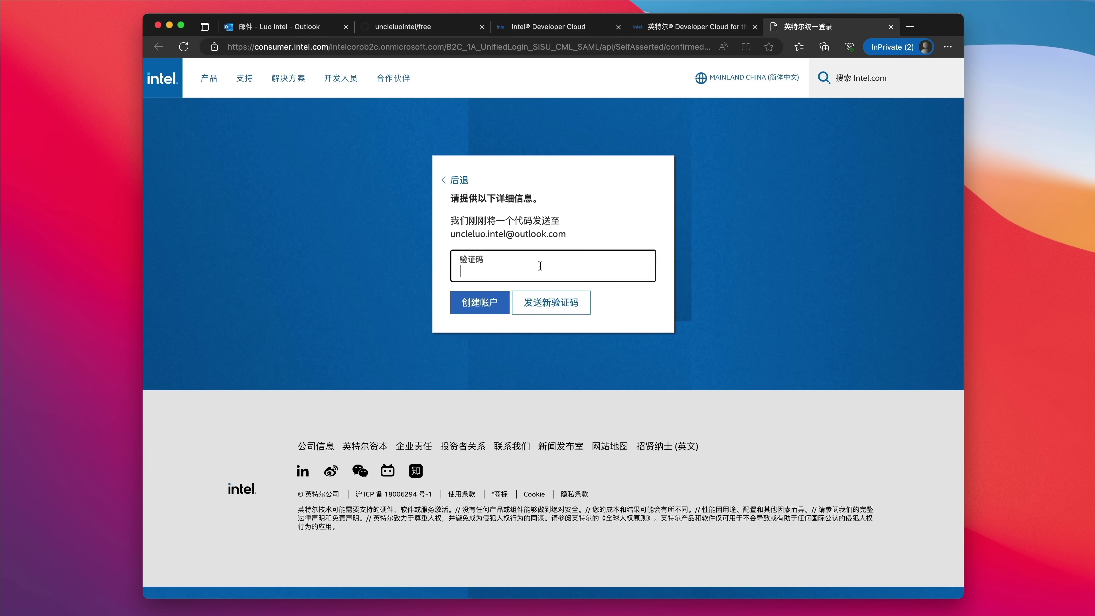
Enter the verification code, create the account, and give organisation 英特尔 with user type 学生
{"action": "type", "text": "91"}
{"action": "left_click", "coordinate": [489, 303]}
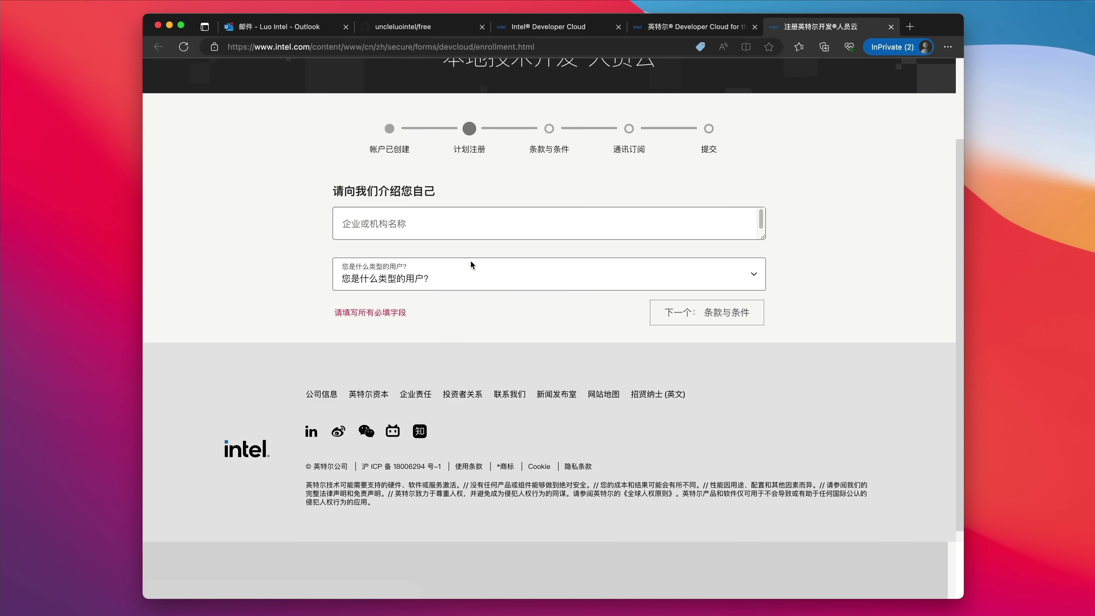
{"action": "left_click", "coordinate": [460, 231]}
{"action": "type", "text": "英特尔"}
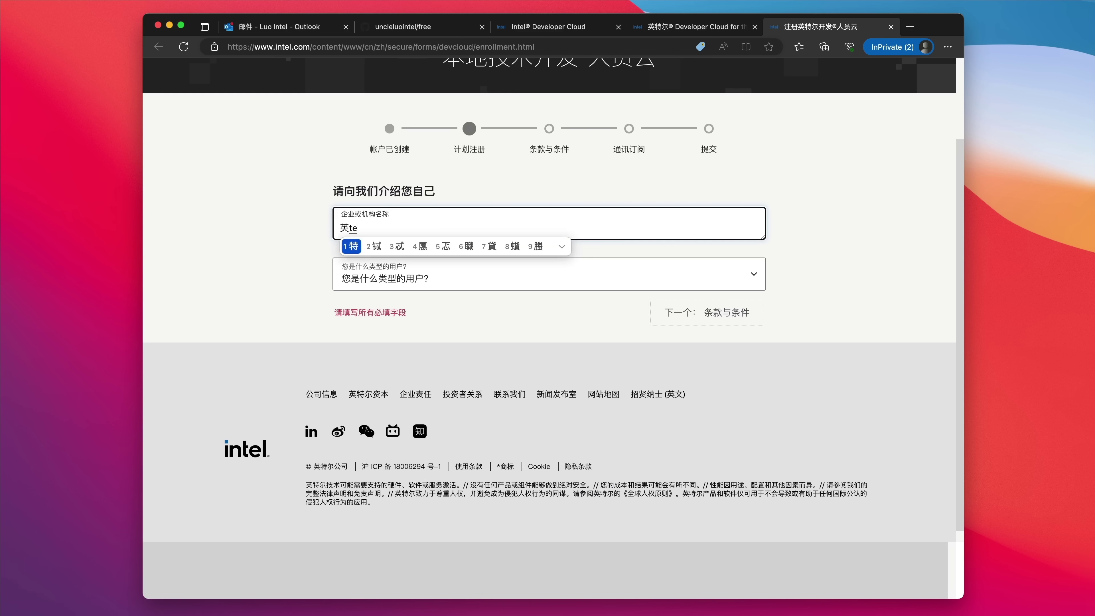
{"action": "left_click", "coordinate": [406, 272]}
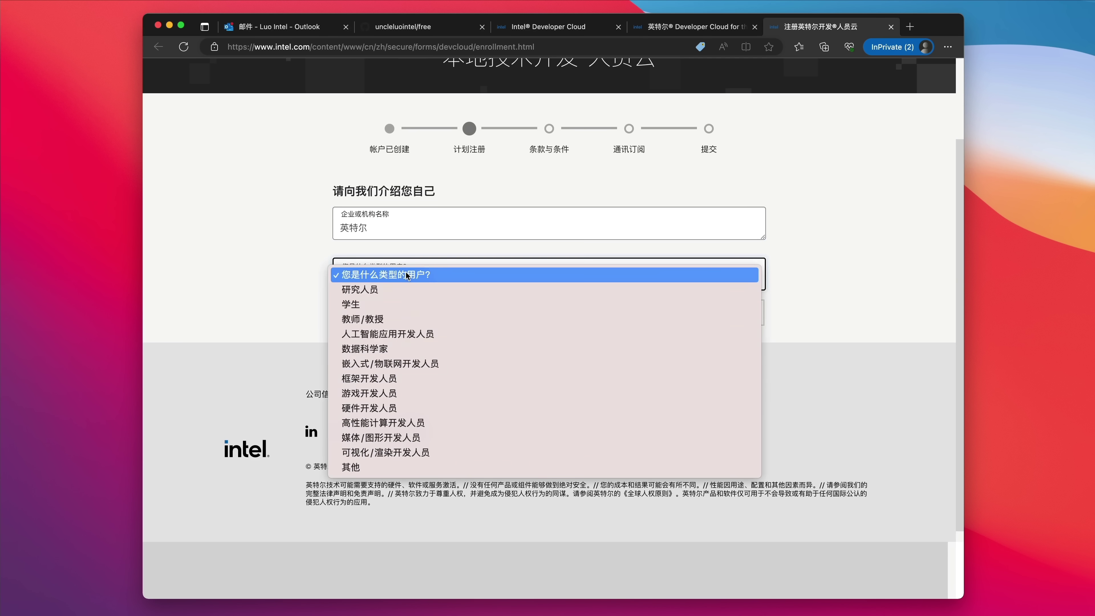
{"action": "left_click", "coordinate": [399, 299]}
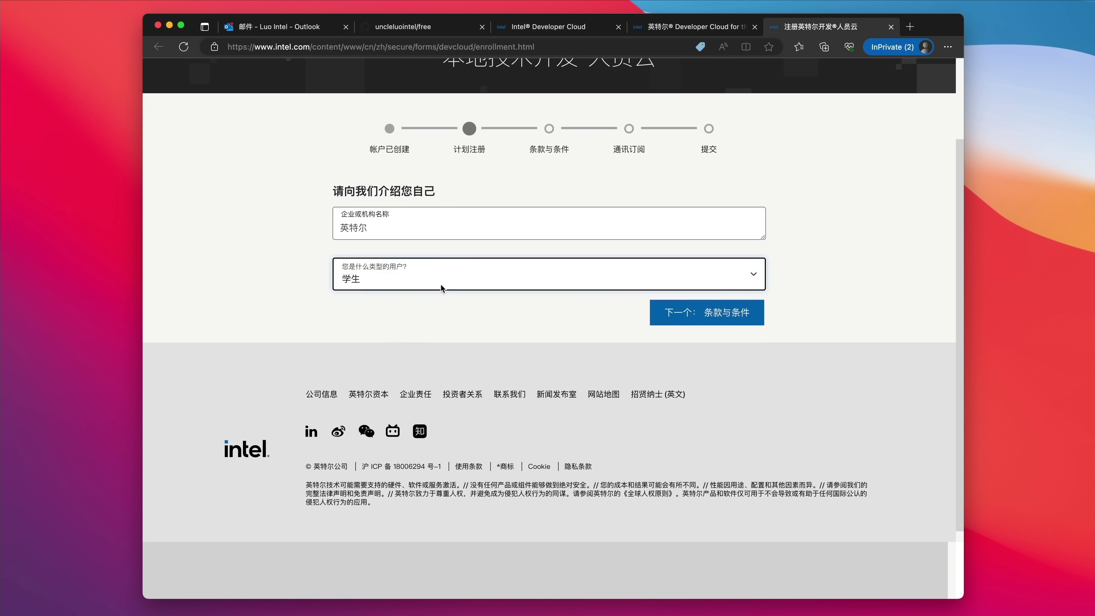
{"action": "left_click", "coordinate": [710, 320]}
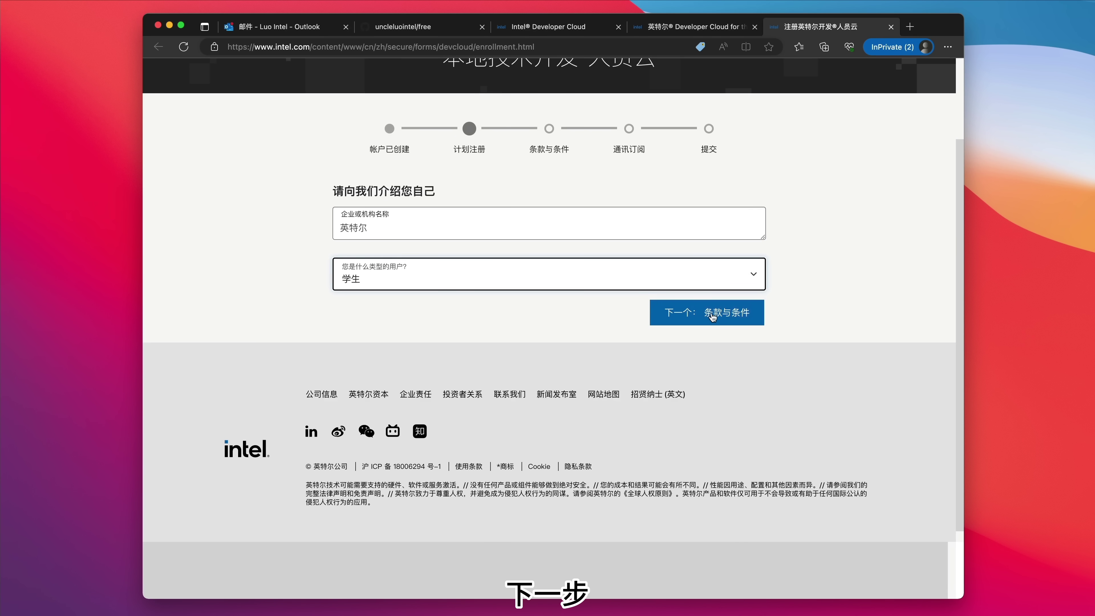
Accept the terms, subscribe to all five newsletters, and submit the request
{"action": "scroll", "coordinate": [756, 286], "scroll_direction": "down", "scroll_amount": 15}
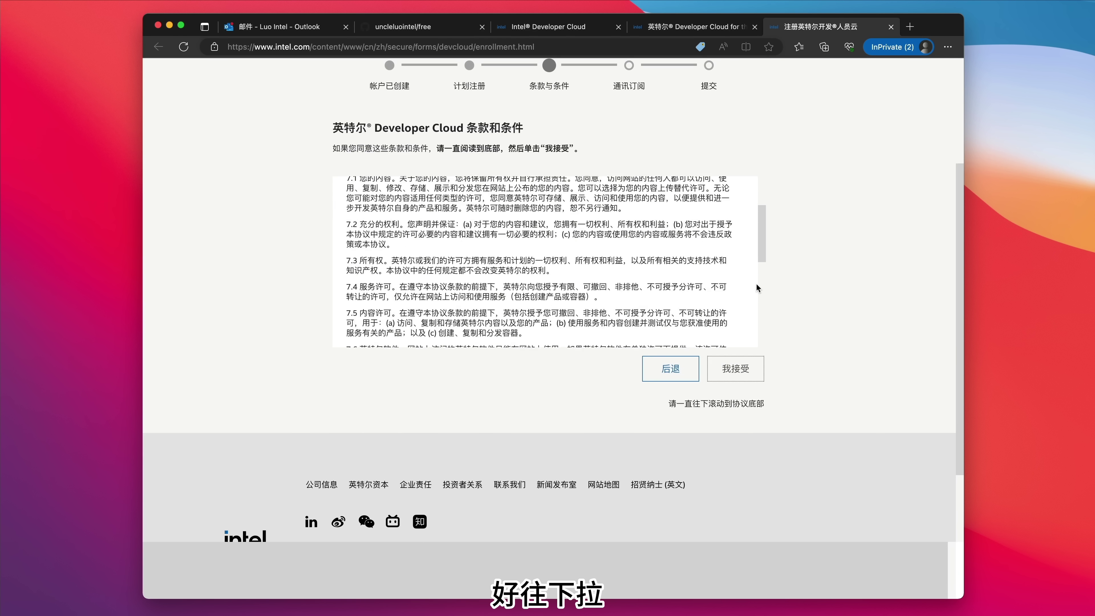
{"action": "left_click", "coordinate": [736, 370]}
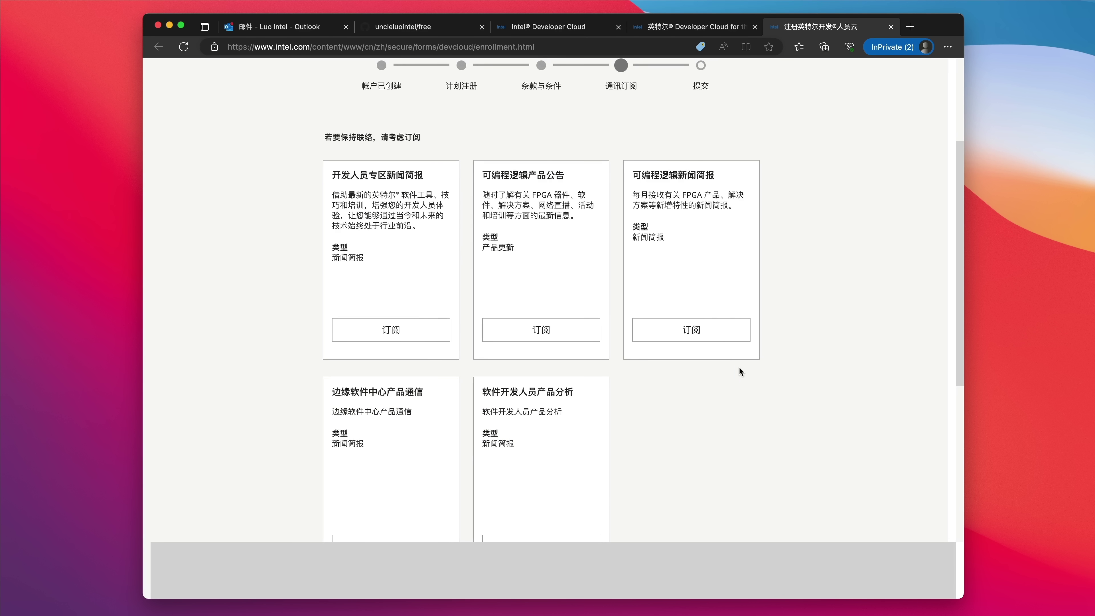
{"action": "left_click", "coordinate": [434, 341]}
{"action": "left_click", "coordinate": [528, 336]}
{"action": "left_click", "coordinate": [685, 332]}
{"action": "scroll", "coordinate": [560, 328], "scroll_direction": "down", "scroll_amount": 5}
{"action": "left_click", "coordinate": [399, 311]}
{"action": "left_click", "coordinate": [501, 310]}
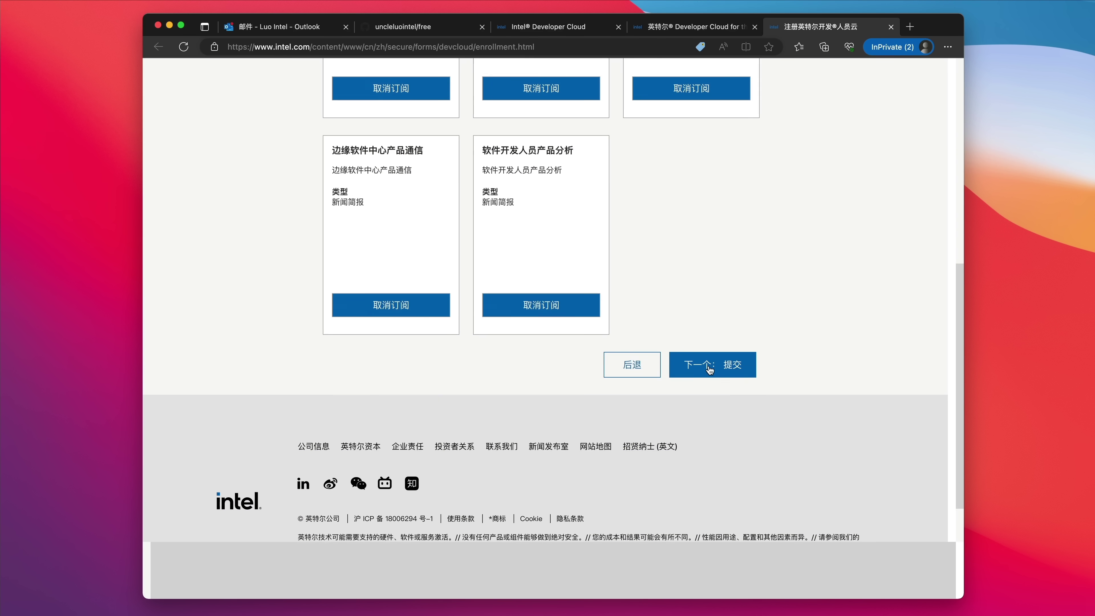
{"action": "left_click", "coordinate": [710, 369]}
{"action": "left_click", "coordinate": [728, 384]}
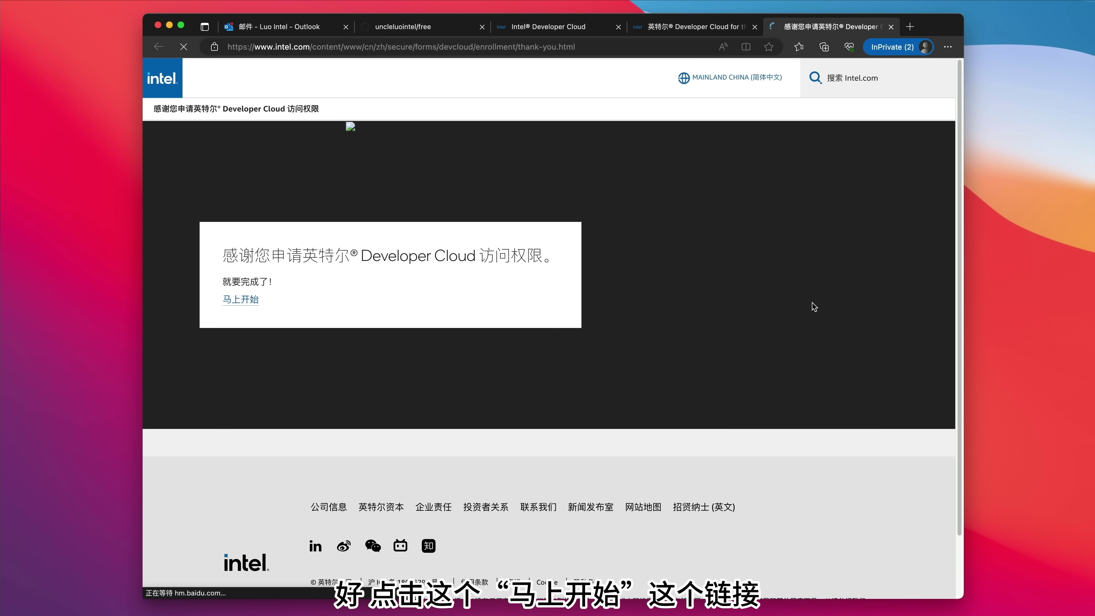
Start Developer Cloud, go to For the Edge, and get started with Containerized Development
{"action": "left_click", "coordinate": [248, 306]}
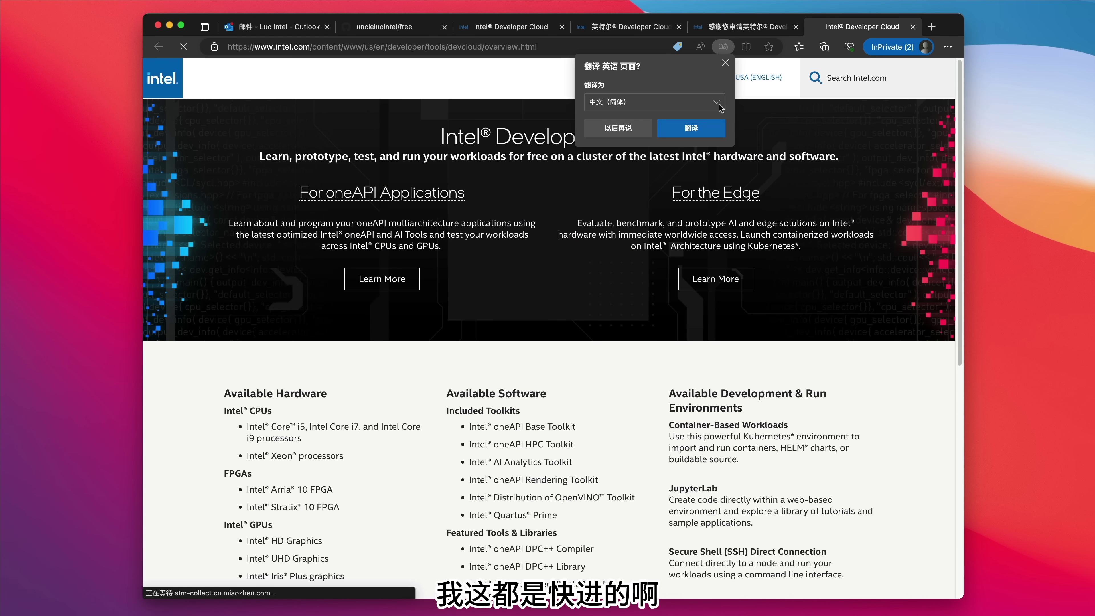
{"action": "left_click", "coordinate": [725, 63]}
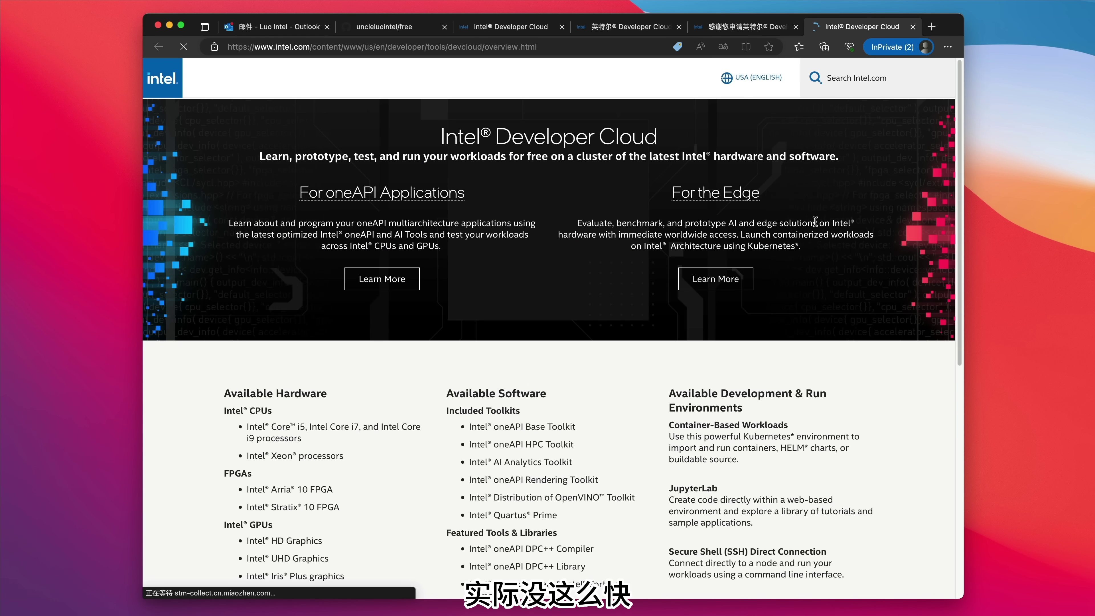
{"action": "left_click", "coordinate": [716, 195]}
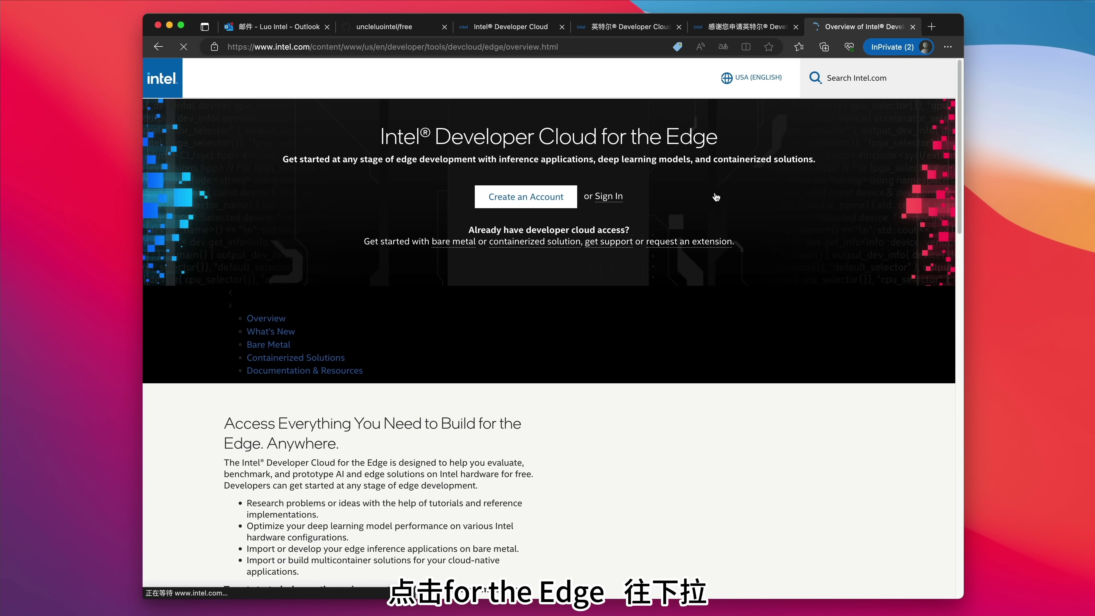
{"action": "scroll", "coordinate": [650, 338], "scroll_direction": "down", "scroll_amount": 5}
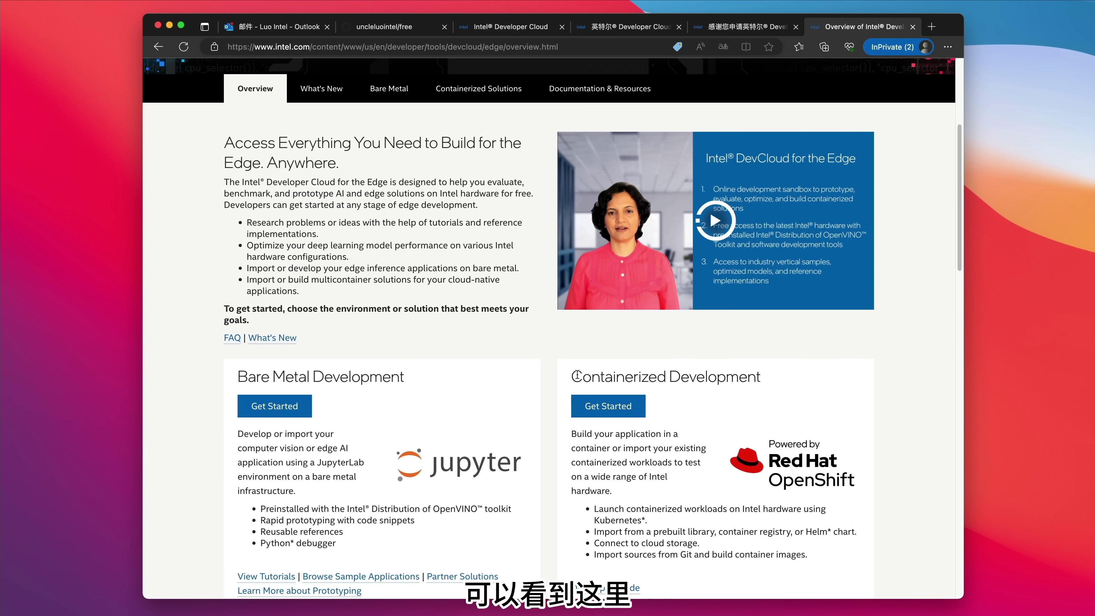
{"action": "left_click_drag", "start_coordinate": [572, 377], "coordinate": [761, 379]}
{"action": "left_click", "coordinate": [609, 406]}
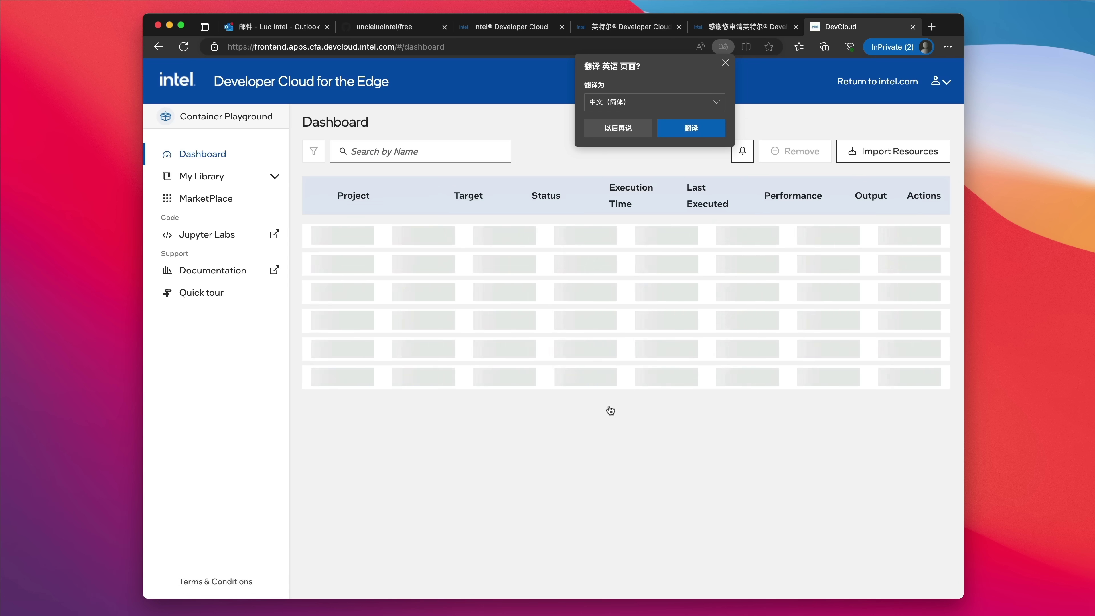
Copy the free repository's HTTPS clone URL from GitHub's Code menu and go back to DevCloud
{"action": "left_click", "coordinate": [726, 63]}
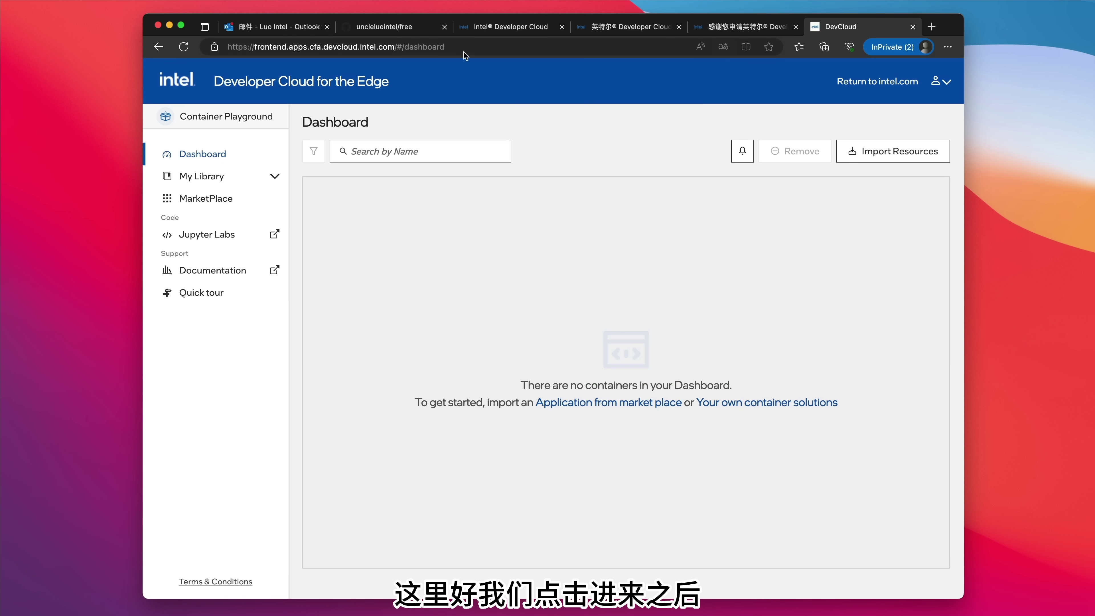
{"action": "left_click", "coordinate": [404, 30]}
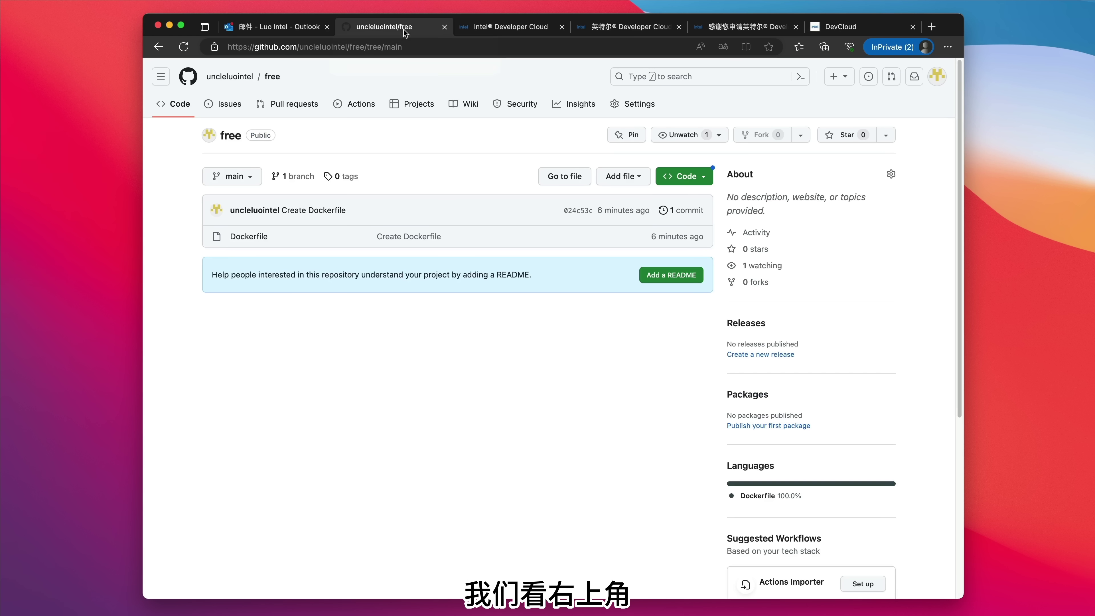
{"action": "left_click", "coordinate": [704, 178]}
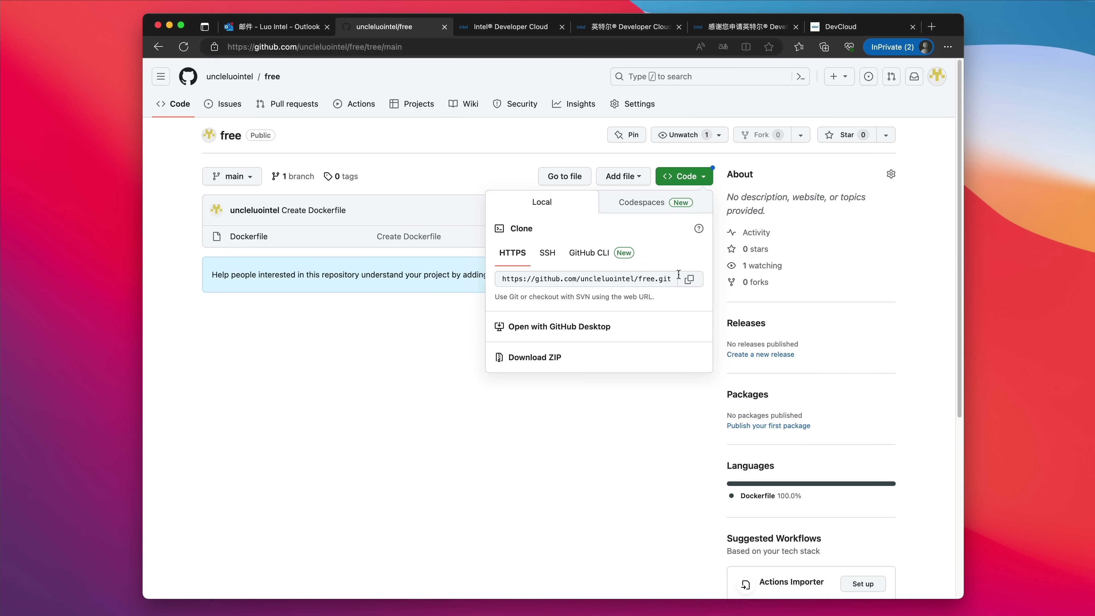
{"action": "left_click", "coordinate": [693, 282]}
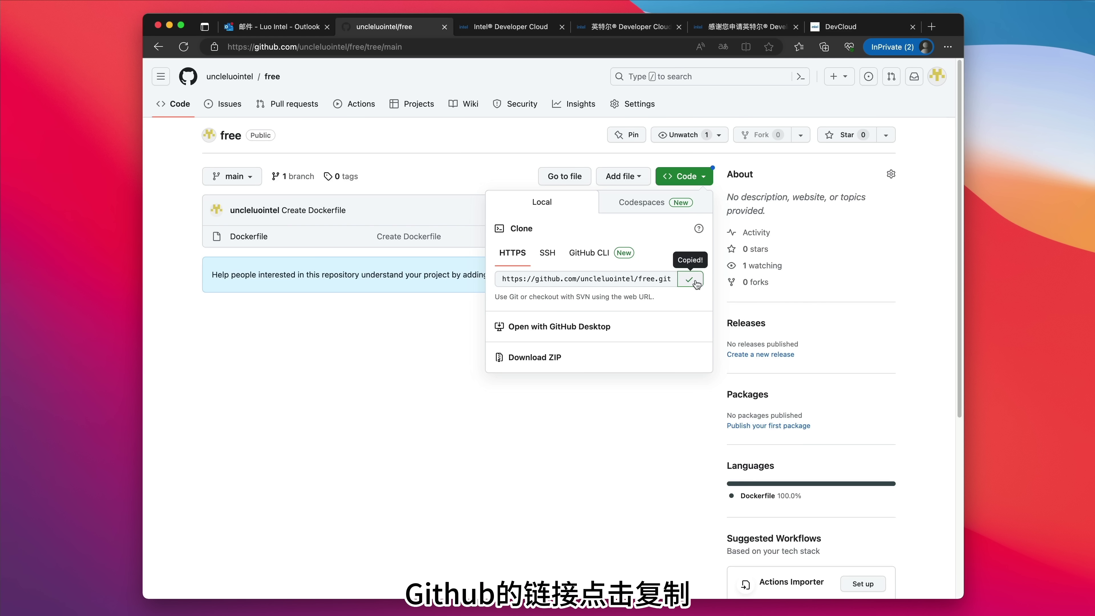
{"action": "left_click", "coordinate": [839, 27]}
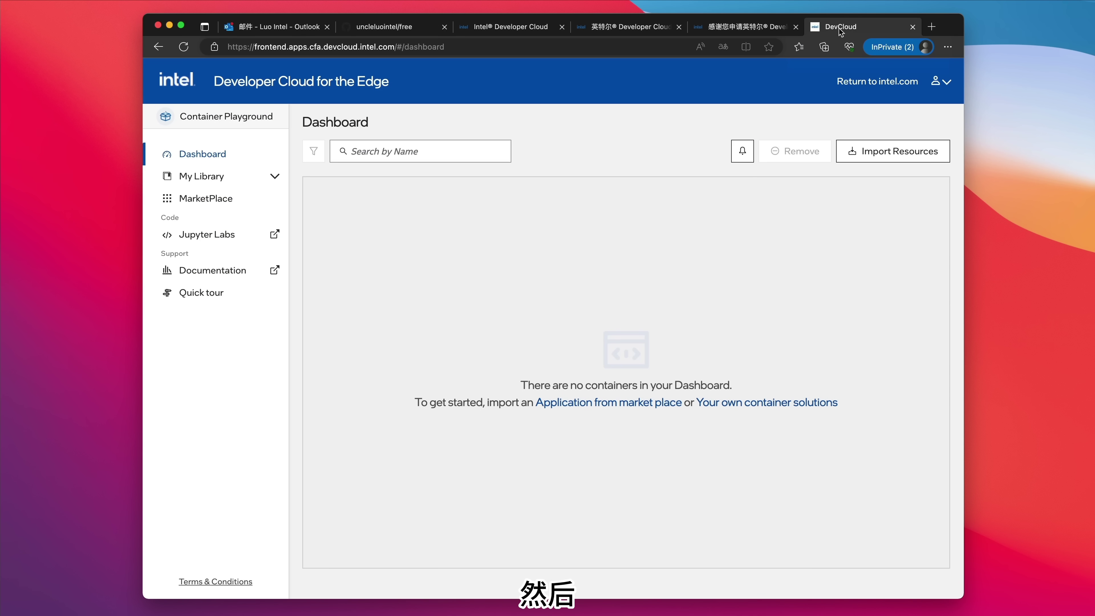
Import from Dockerfile using the copied repo URL and resource name luointel, and verify it
{"action": "left_click", "coordinate": [869, 153]}
{"action": "left_click", "coordinate": [441, 348]}
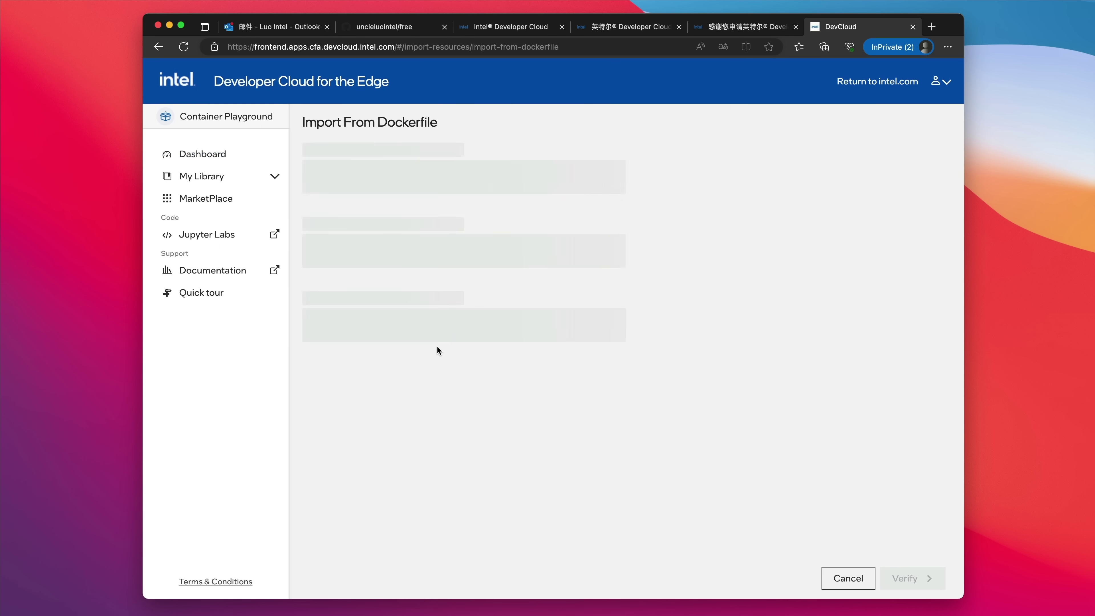
{"action": "left_click", "coordinate": [408, 192]}
{"action": "key", "text": "super+v"}
{"action": "key", "text": "Tab"}
{"action": "type", "text": "luointel"}
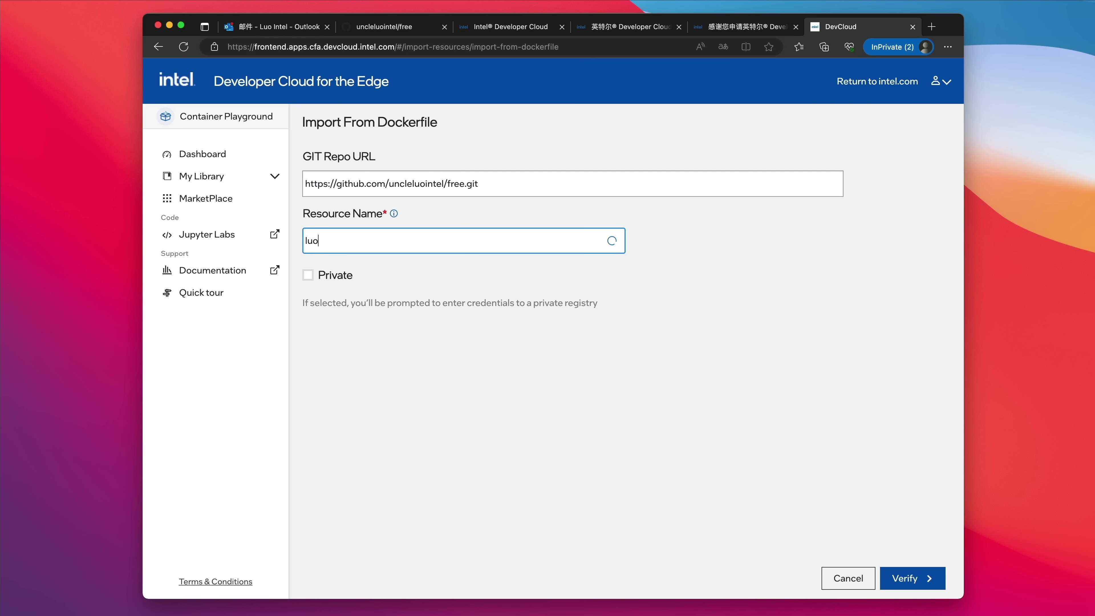
{"action": "left_click", "coordinate": [899, 578]}
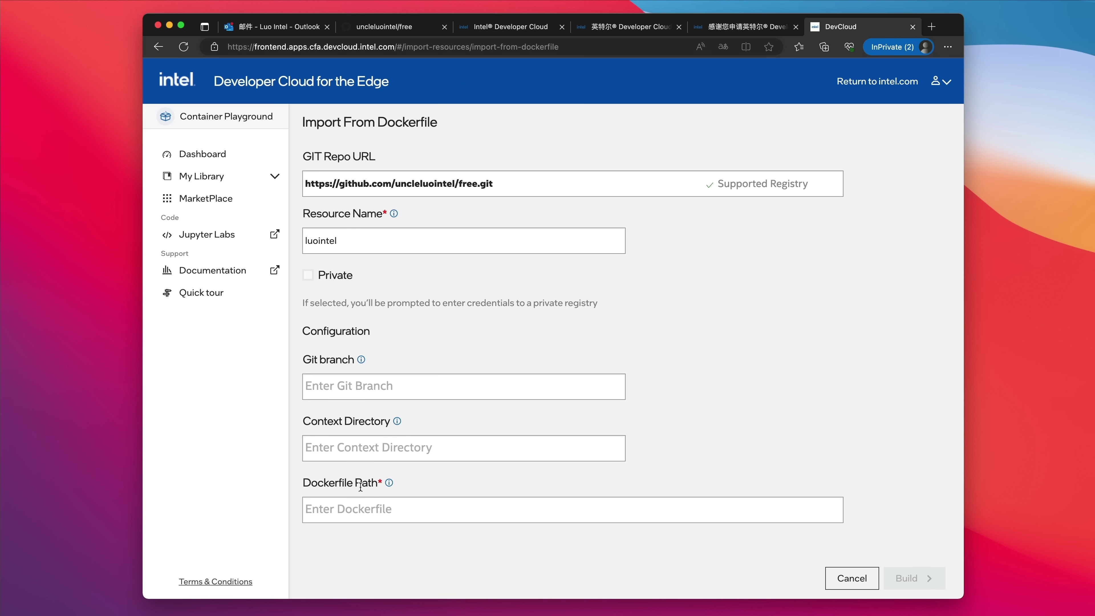
Set the Dockerfile path to 'Dockerfile' and build the image
{"action": "left_click_drag", "start_coordinate": [353, 483], "coordinate": [303, 485]}
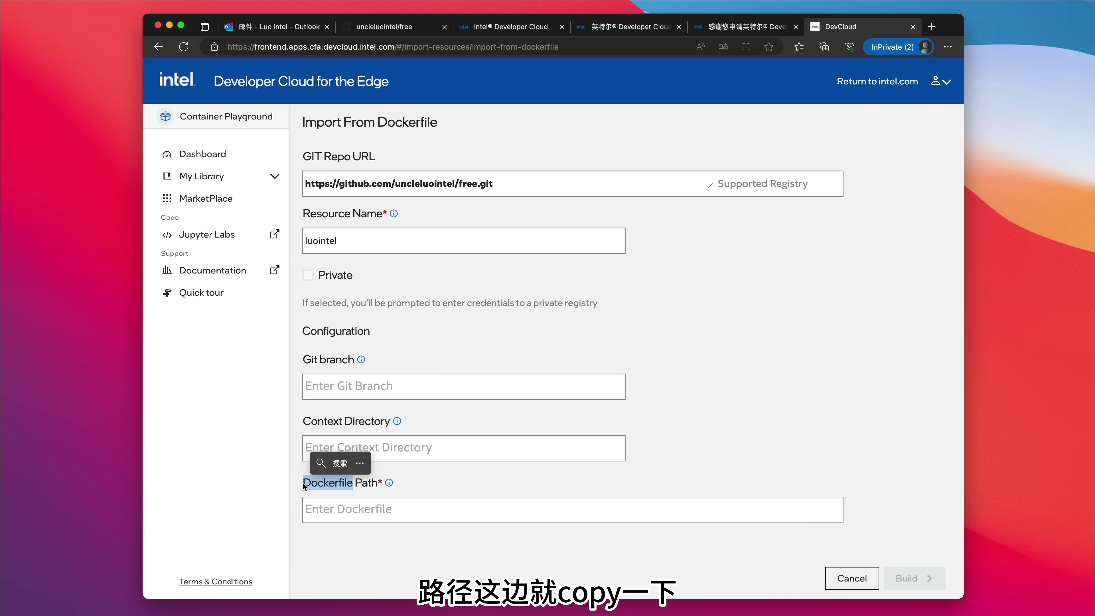
{"action": "key", "text": "super+c"}
{"action": "left_click", "coordinate": [312, 507]}
{"action": "key", "text": "super+v"}
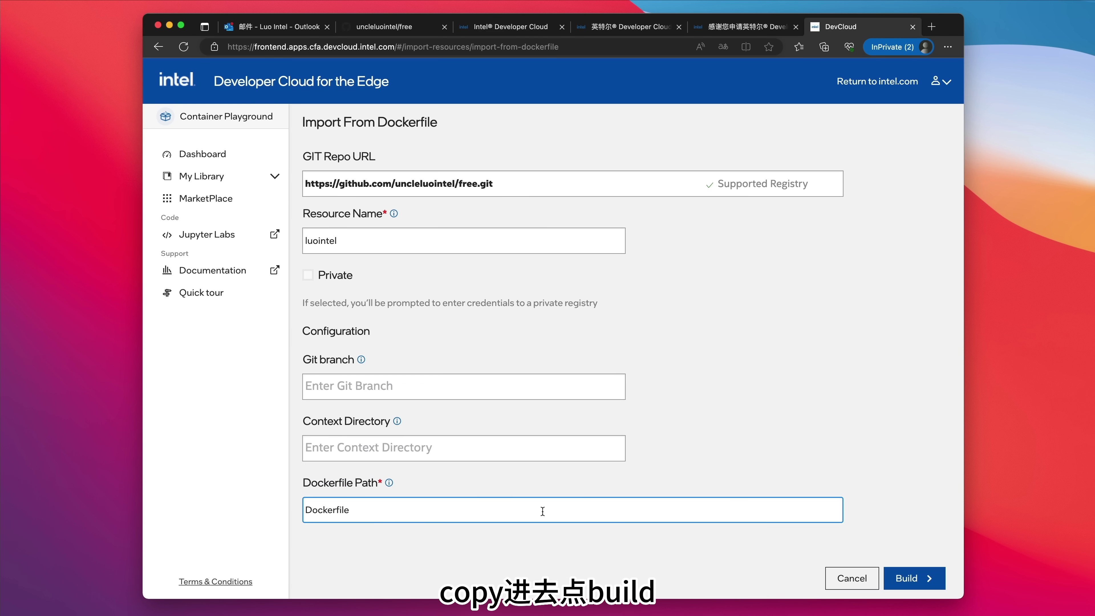
{"action": "left_click", "coordinate": [909, 579]}
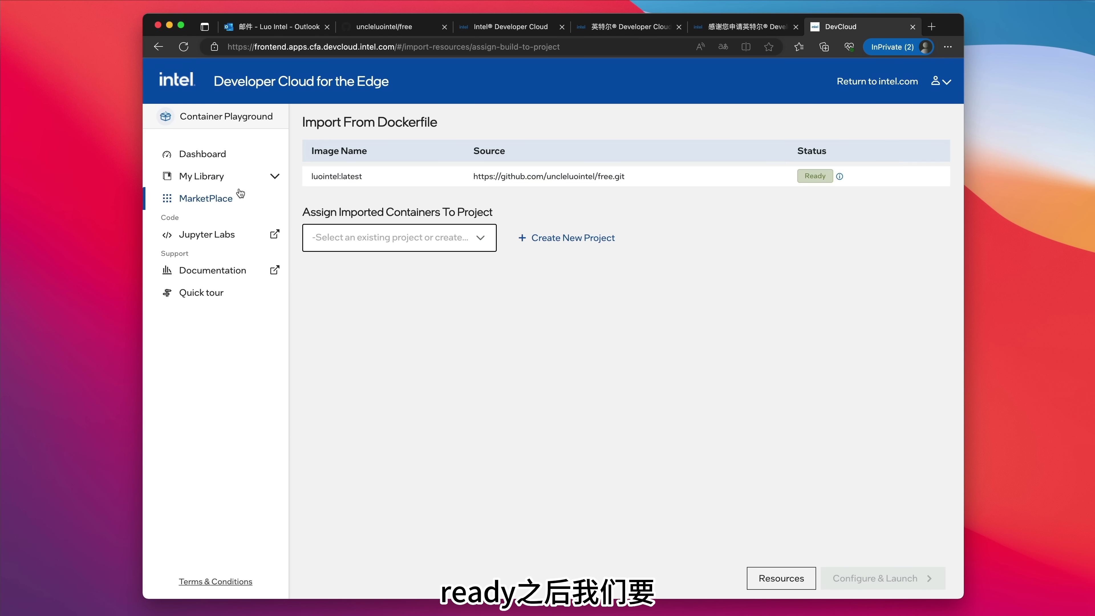
Assign luointel:latest from My Library Resources to a newly created luointel project
{"action": "left_click", "coordinate": [267, 178]}
{"action": "left_click", "coordinate": [219, 226]}
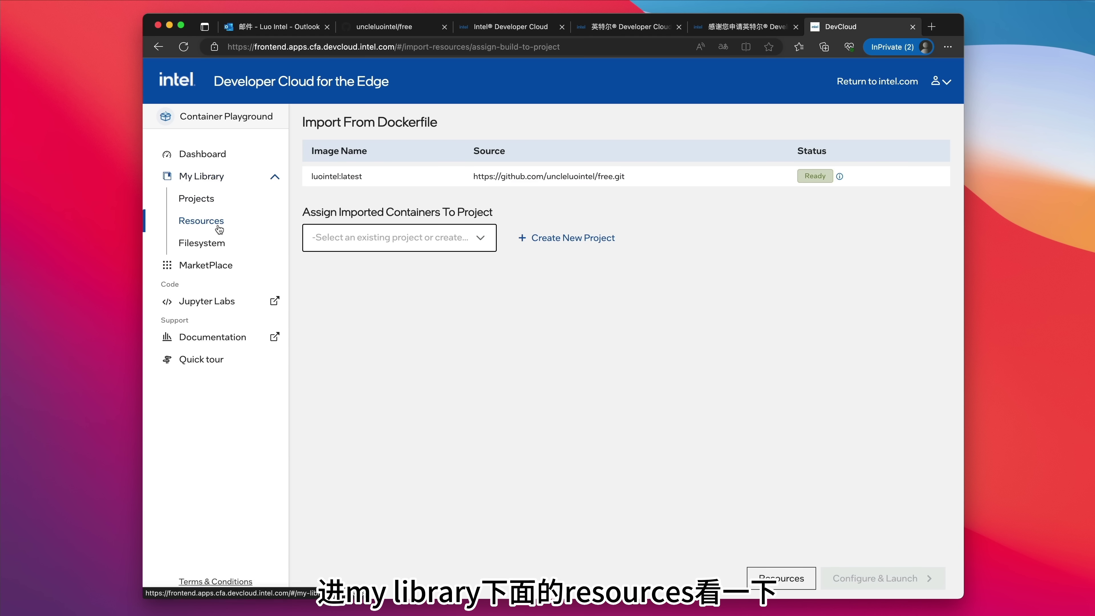
{"action": "left_click_drag", "start_coordinate": [783, 245], "coordinate": [834, 244]}
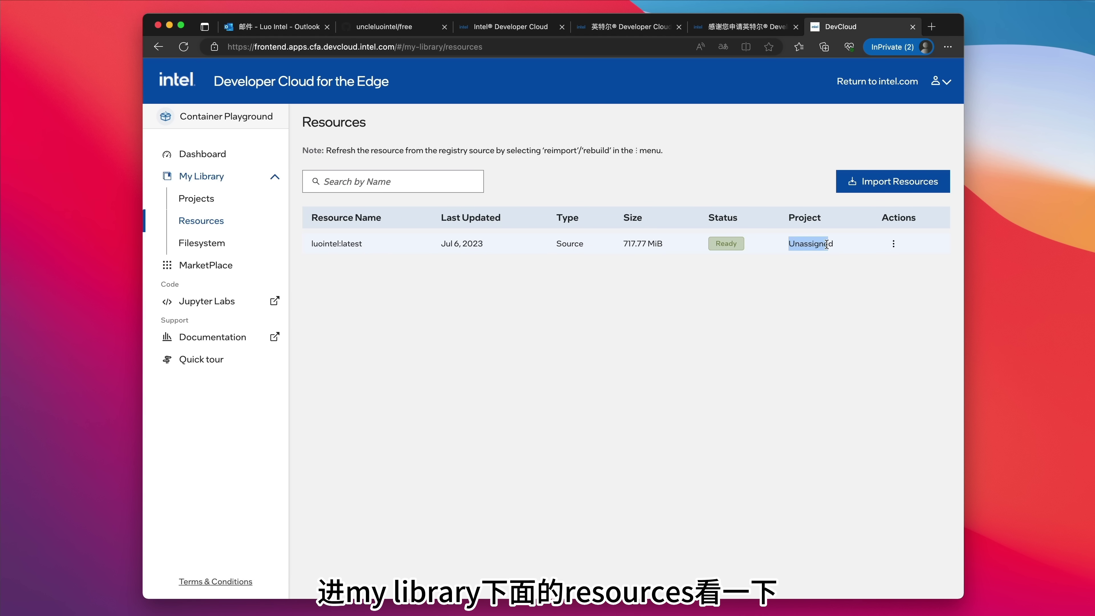
{"action": "left_click", "coordinate": [893, 243]}
{"action": "left_click", "coordinate": [815, 310]}
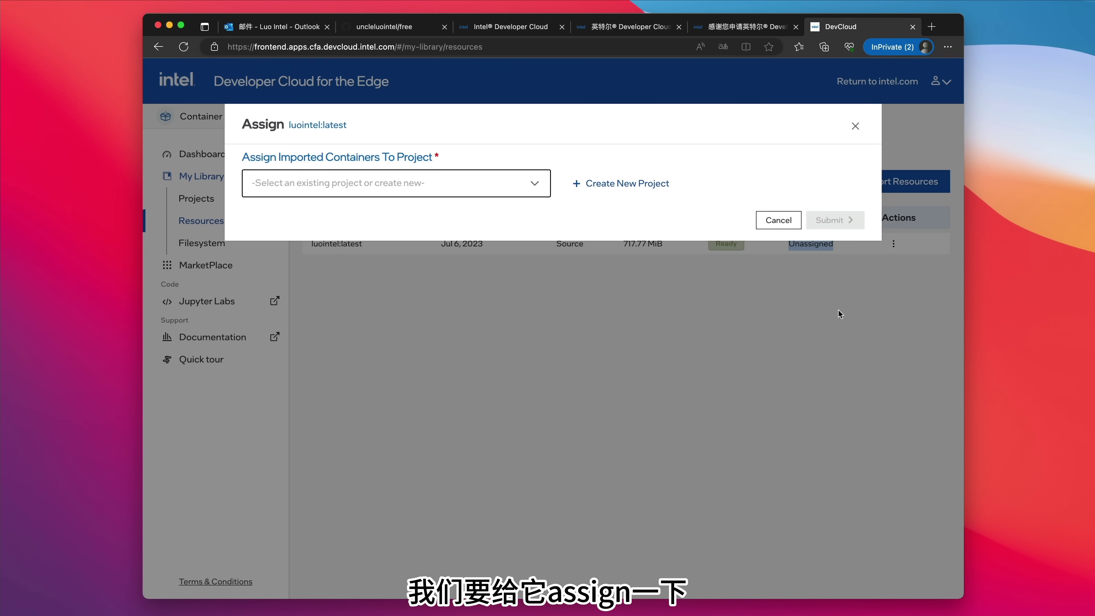
{"action": "left_click", "coordinate": [621, 183]}
{"action": "left_click", "coordinate": [531, 207]}
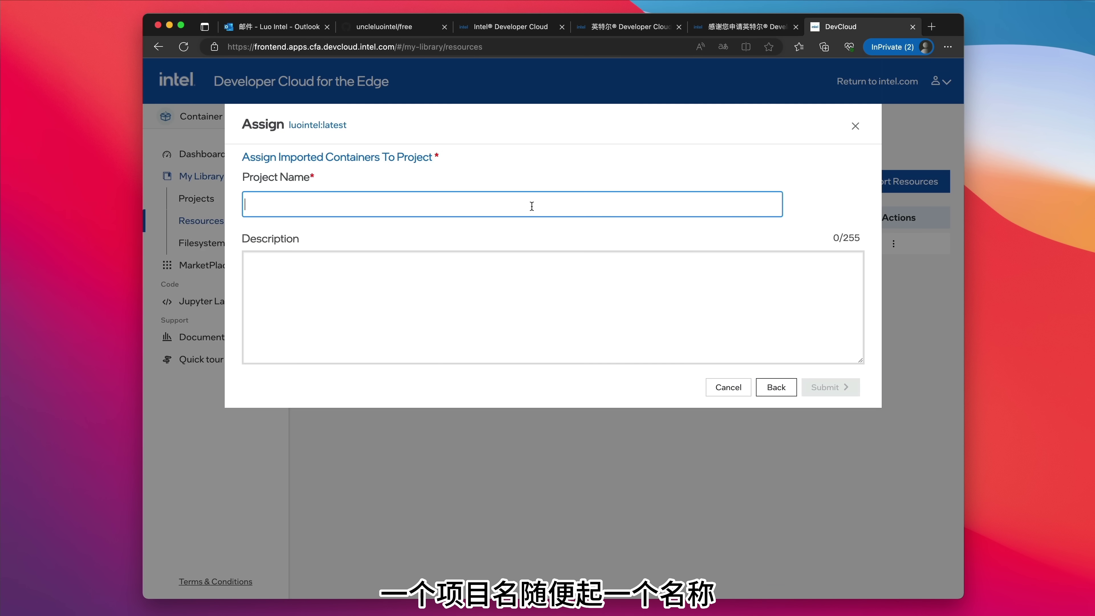
{"action": "type", "text": "luointel"}
{"action": "left_click", "coordinate": [840, 388]}
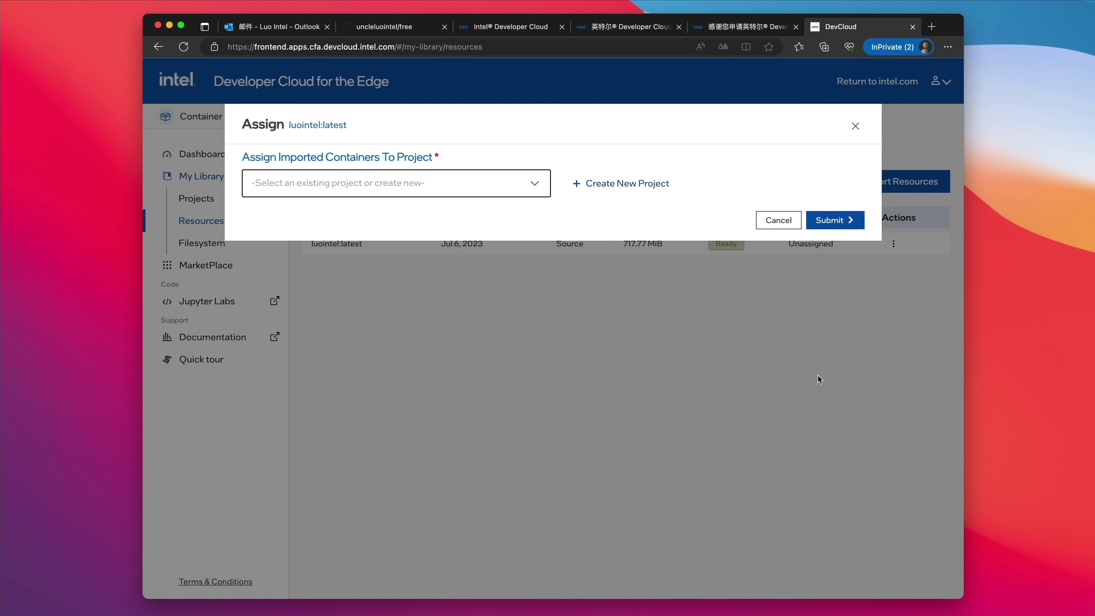
{"action": "left_click", "coordinate": [845, 221]}
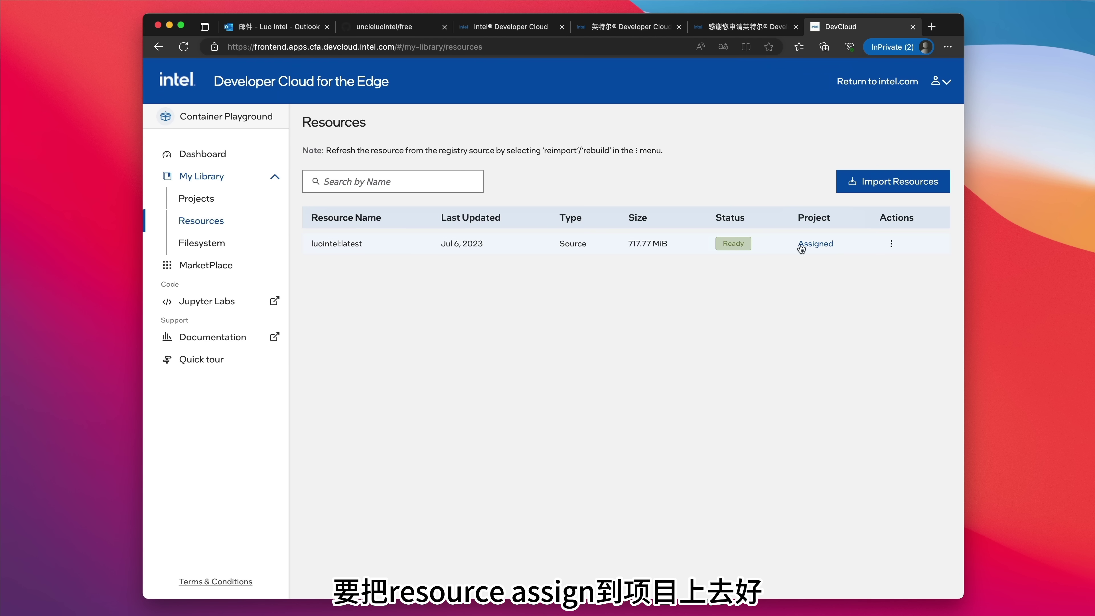
Open the luointel:latest container configuration from the luointel project's settings
{"action": "left_click", "coordinate": [210, 206]}
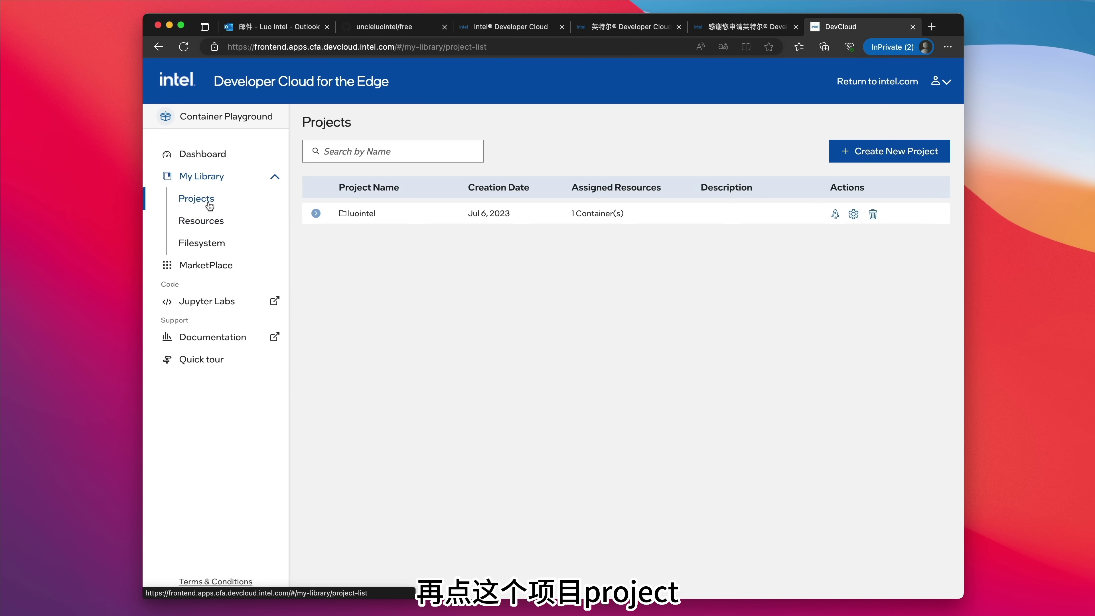
{"action": "left_click_drag", "start_coordinate": [385, 216], "coordinate": [340, 215]}
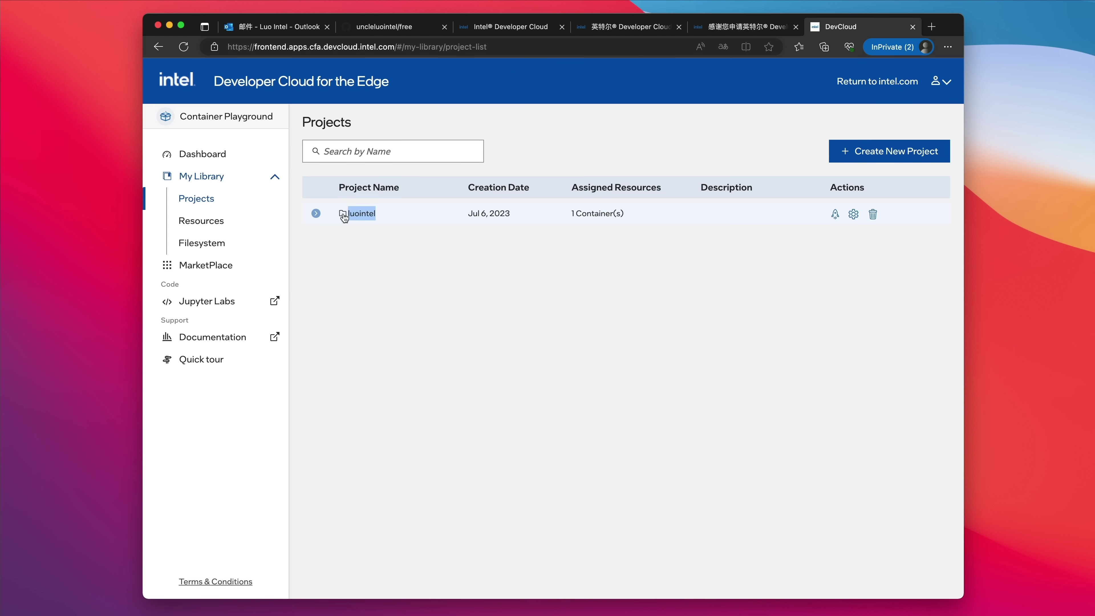
{"action": "left_click", "coordinate": [853, 214]}
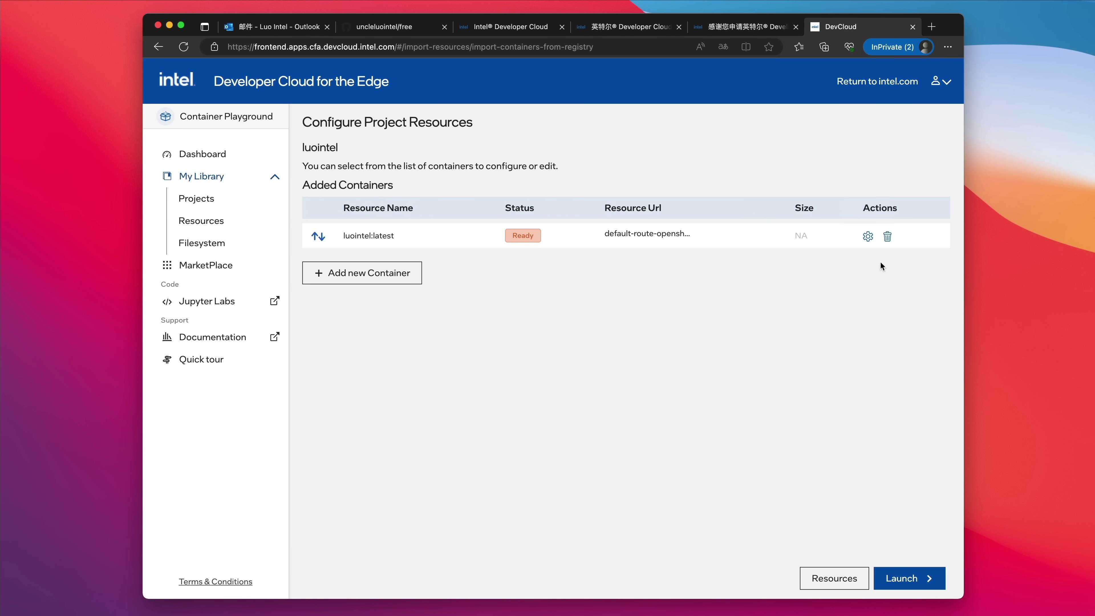
{"action": "left_click", "coordinate": [867, 237]}
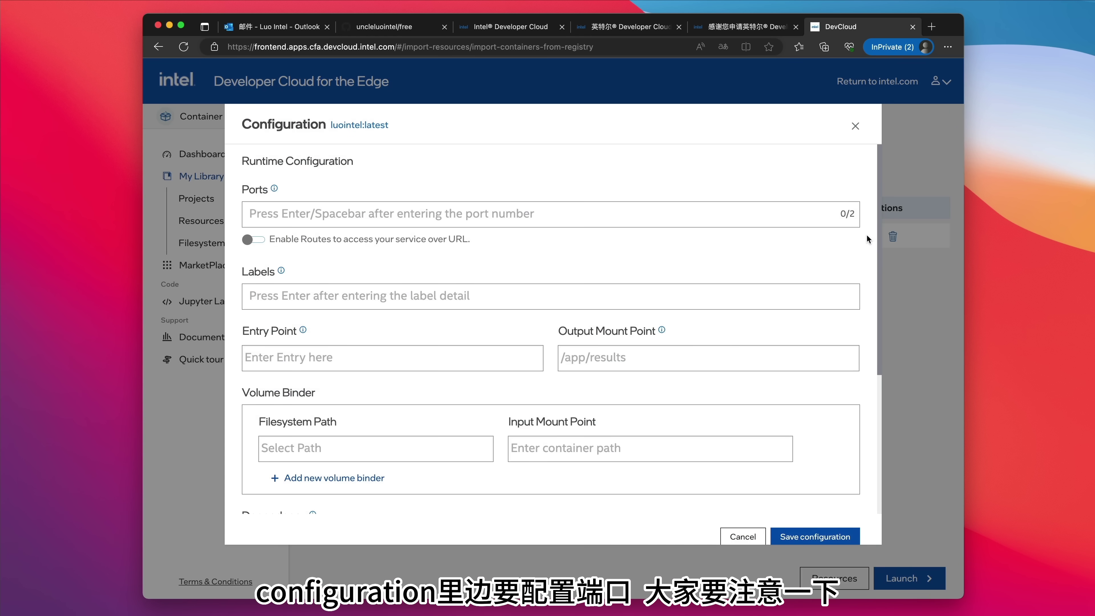
Add exposed port 8900 with Enable Routes on, save the configuration, and continue to Launch
{"action": "left_click", "coordinate": [418, 219]}
{"action": "type", "text": "8900"}
{"action": "key", "text": "Return"}
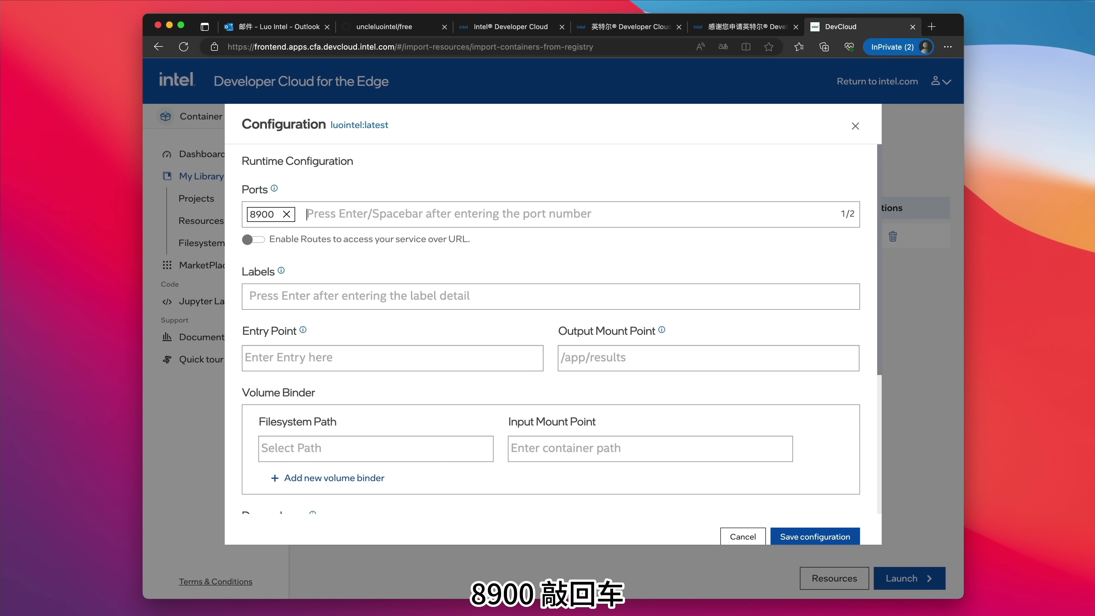
{"action": "left_click", "coordinate": [250, 240]}
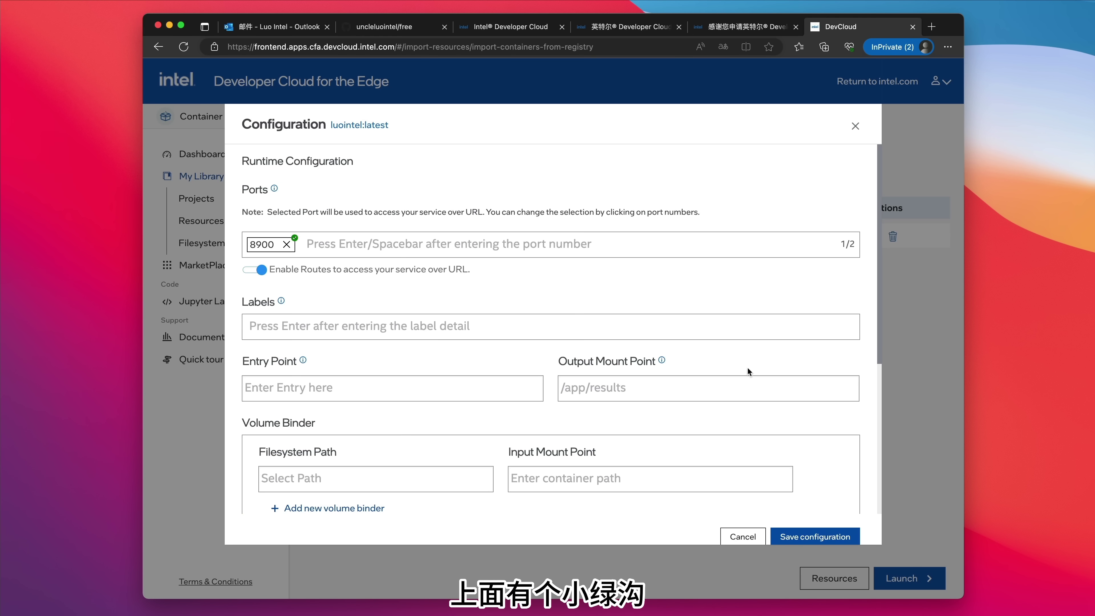
{"action": "left_click", "coordinate": [803, 540]}
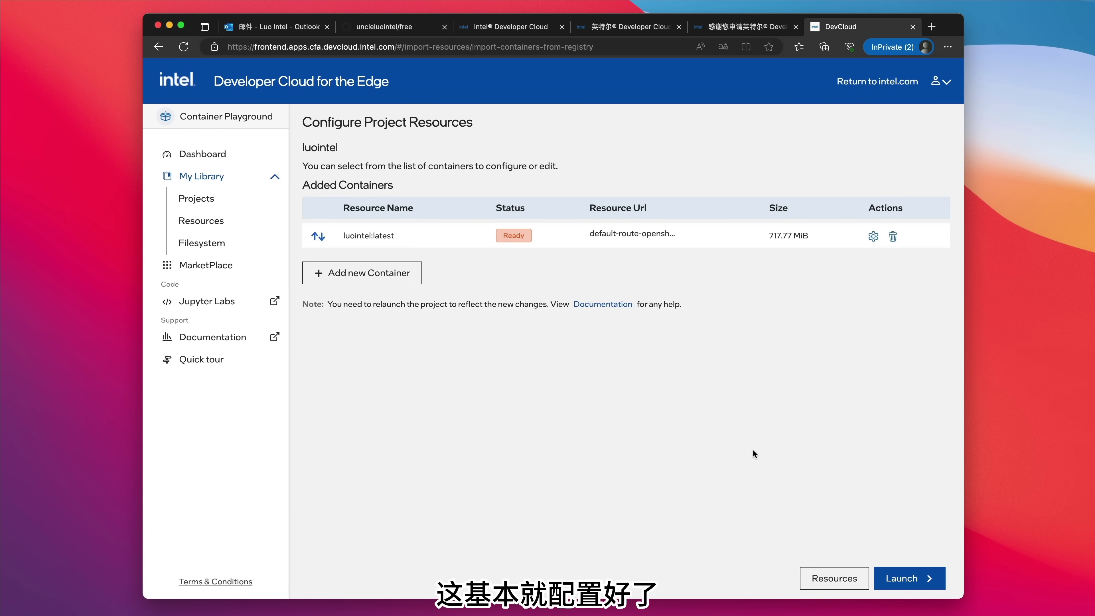
{"action": "left_click", "coordinate": [901, 576]}
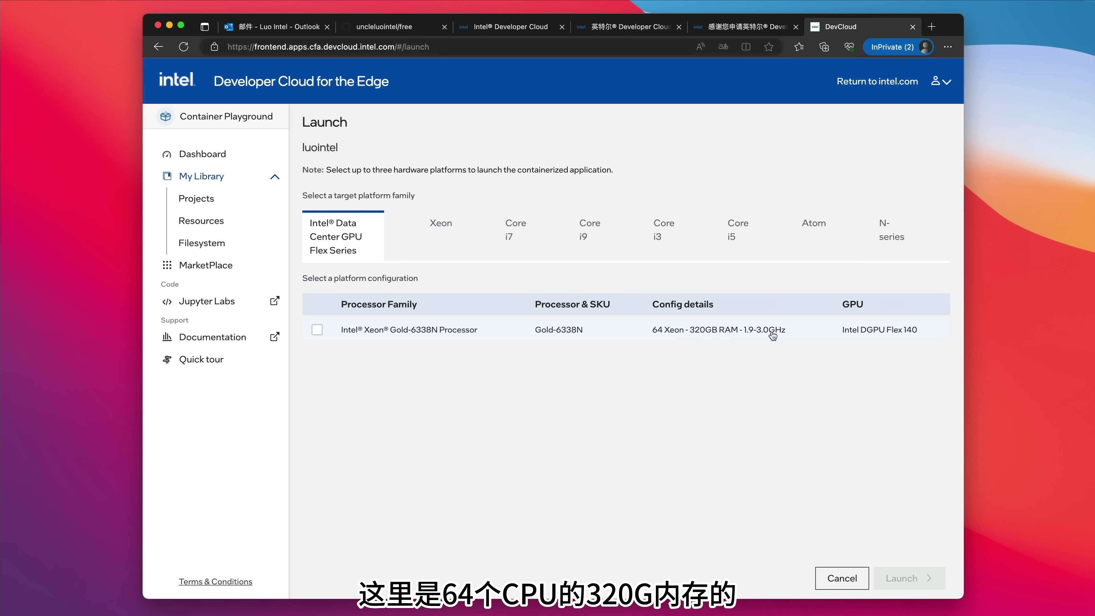
Browse the Xeon, Core i7, i9, i3, i5, Atom and N-series platforms, then select Core i3-8109U
{"action": "left_click", "coordinate": [442, 226]}
{"action": "scroll", "coordinate": [586, 432], "scroll_direction": "down", "scroll_amount": 1}
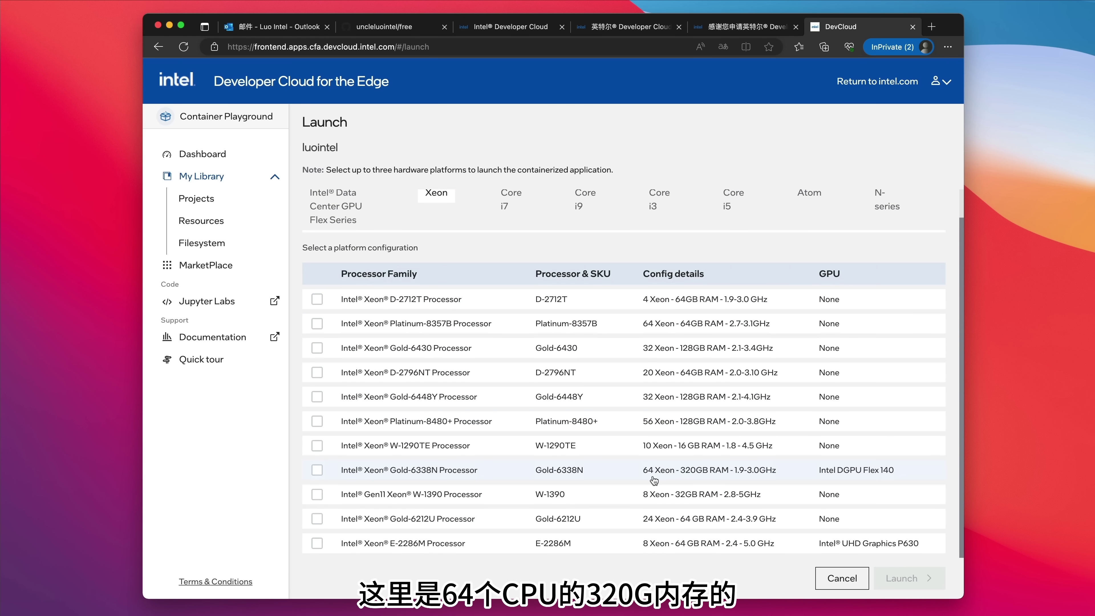
{"action": "left_click", "coordinate": [507, 201]}
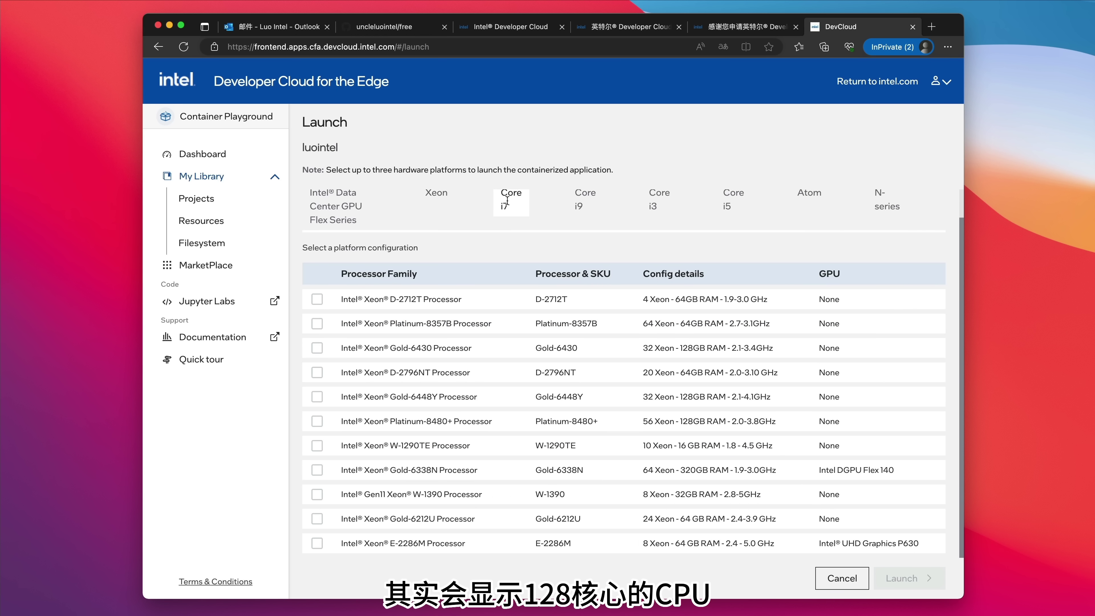
{"action": "scroll", "coordinate": [501, 313], "scroll_direction": "down", "scroll_amount": 1}
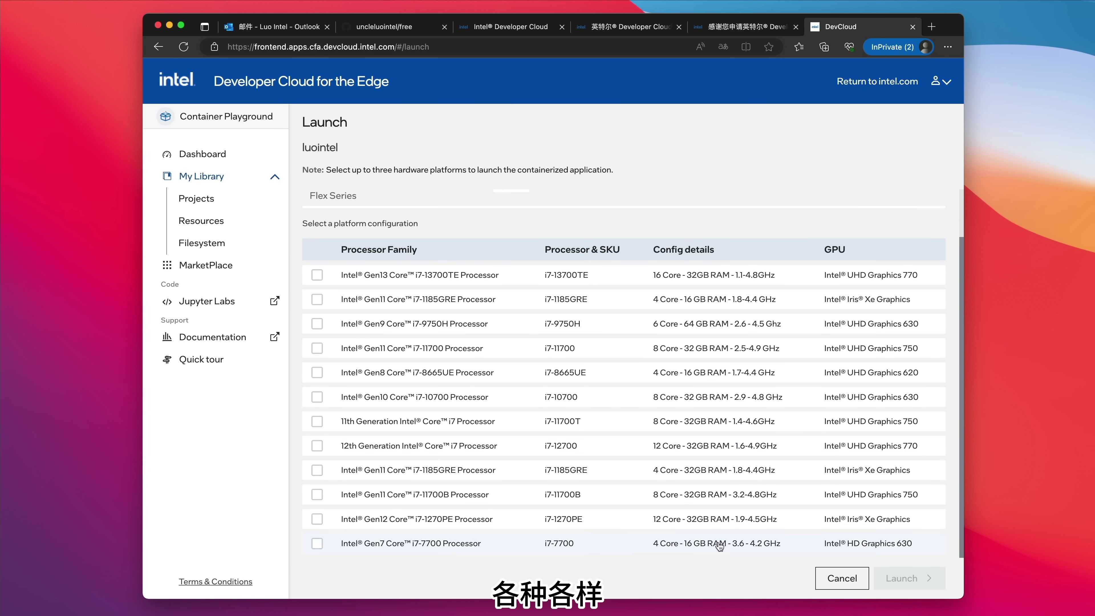
{"action": "scroll", "coordinate": [582, 232], "scroll_direction": "up", "scroll_amount": 2}
{"action": "left_click", "coordinate": [579, 228]}
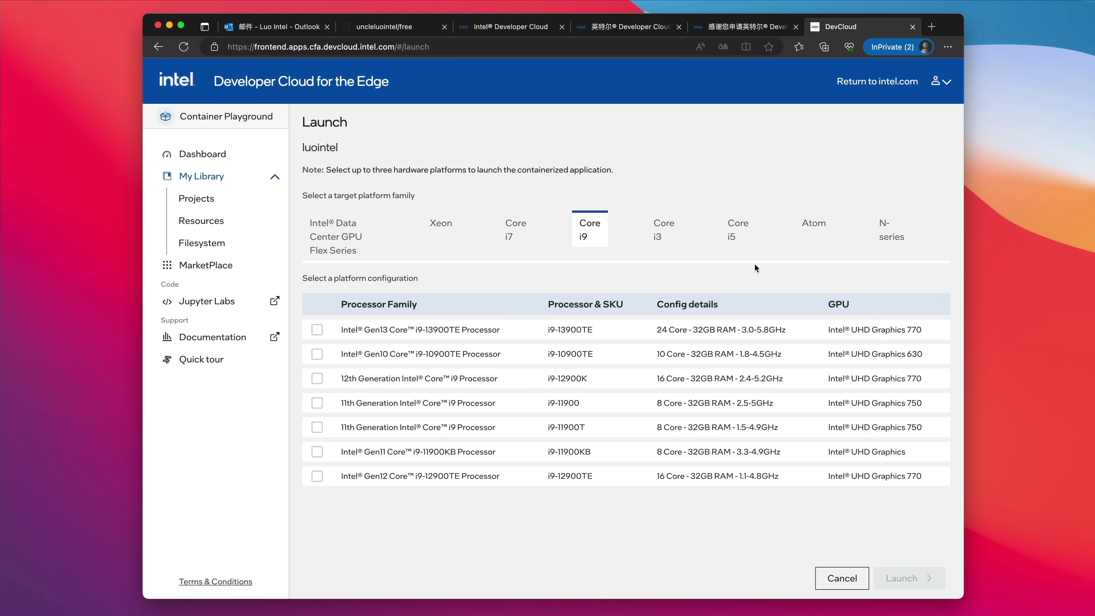
{"action": "left_click", "coordinate": [668, 234]}
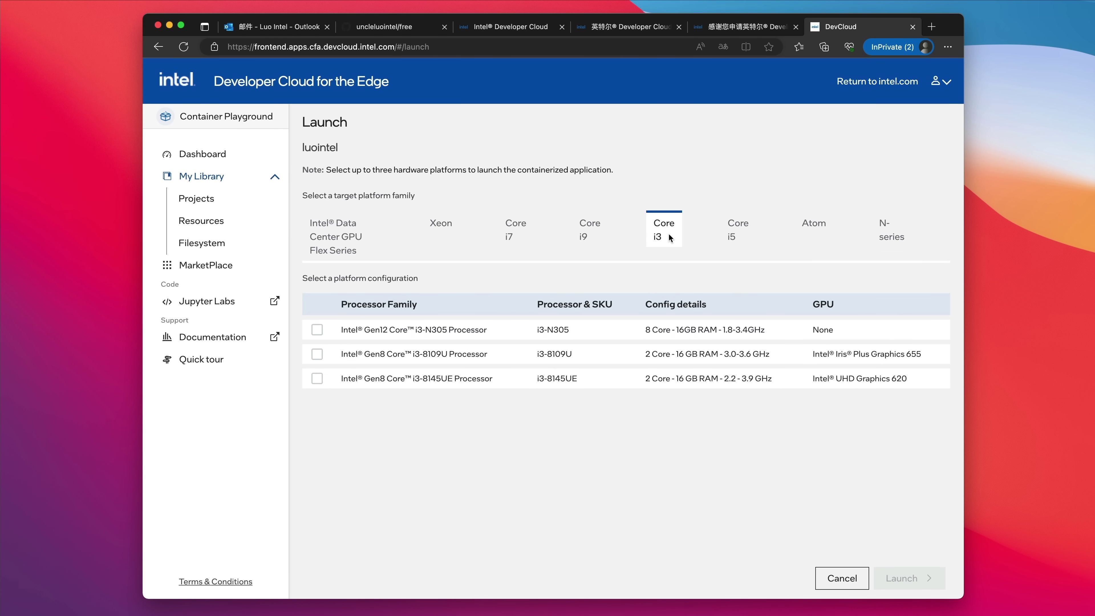
{"action": "left_click", "coordinate": [735, 236]}
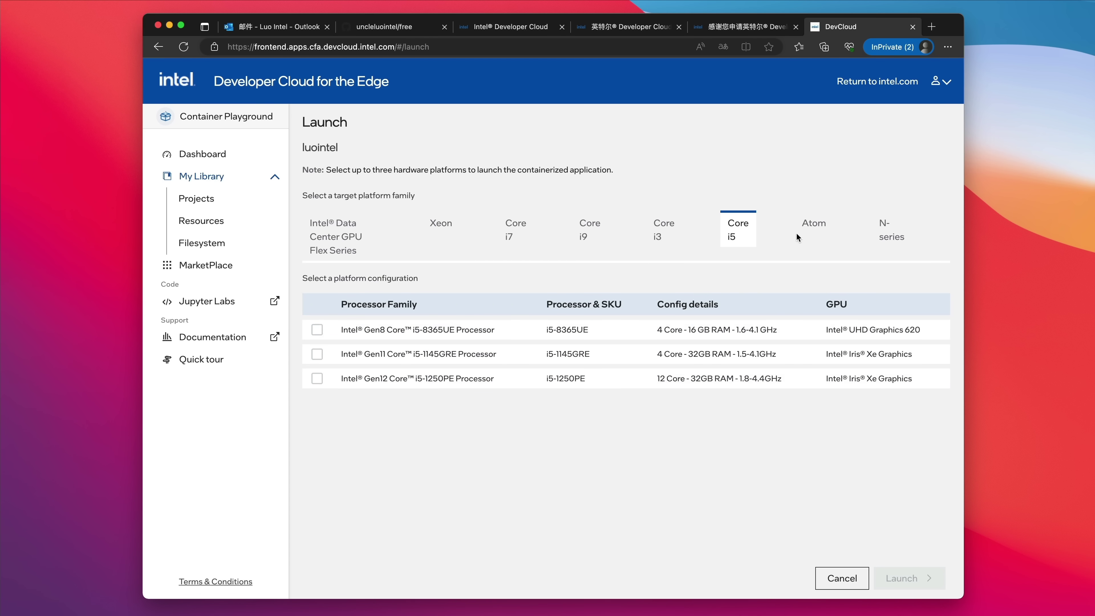
{"action": "left_click", "coordinate": [814, 226]}
{"action": "left_click", "coordinate": [881, 236]}
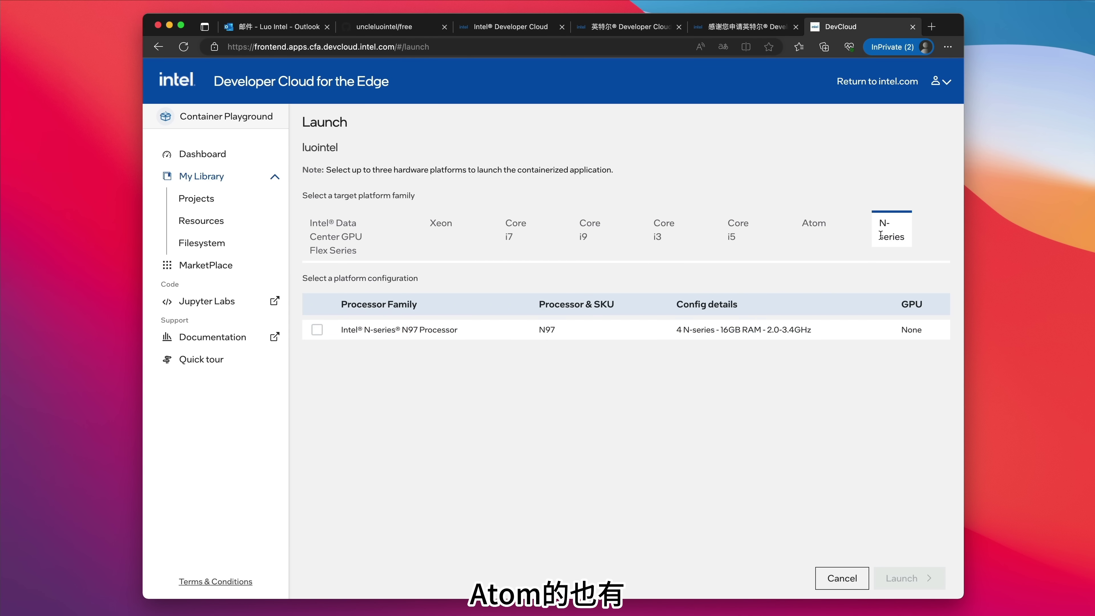
{"action": "left_click", "coordinate": [660, 231]}
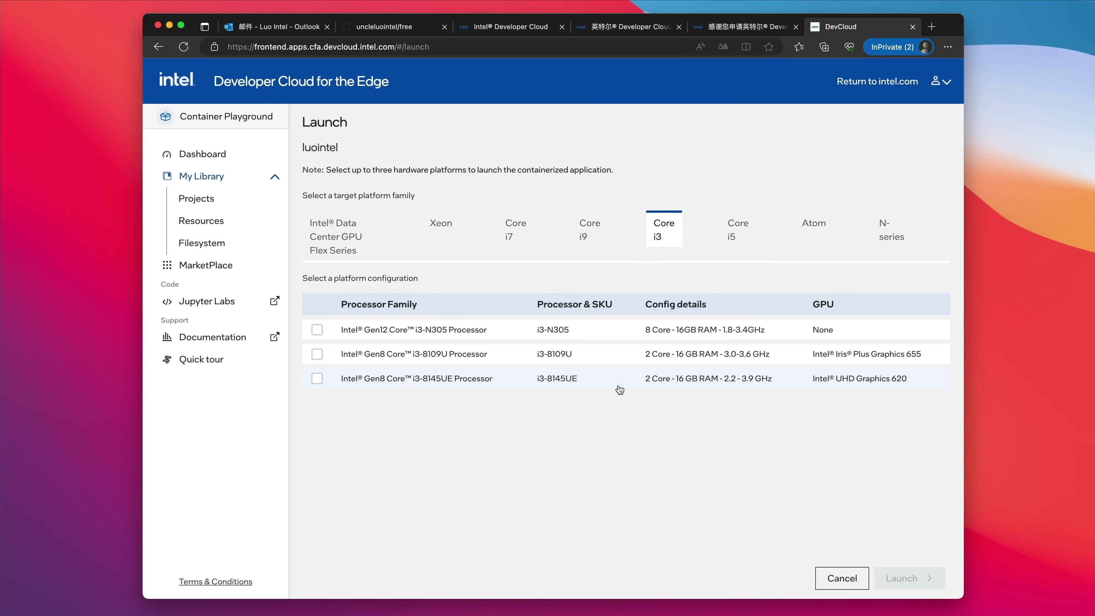
{"action": "left_click", "coordinate": [317, 354]}
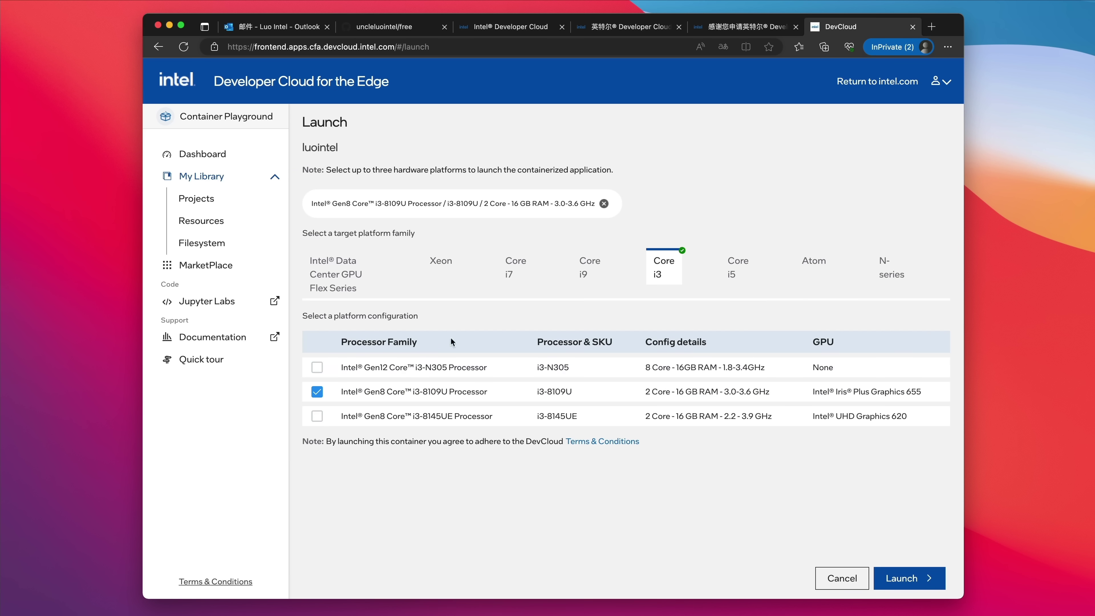
Try Xeon Gold-6338N, revert to Core i3-8109U, and launch the luointel container on it
{"action": "left_click", "coordinate": [318, 392]}
{"action": "left_click", "coordinate": [444, 225]}
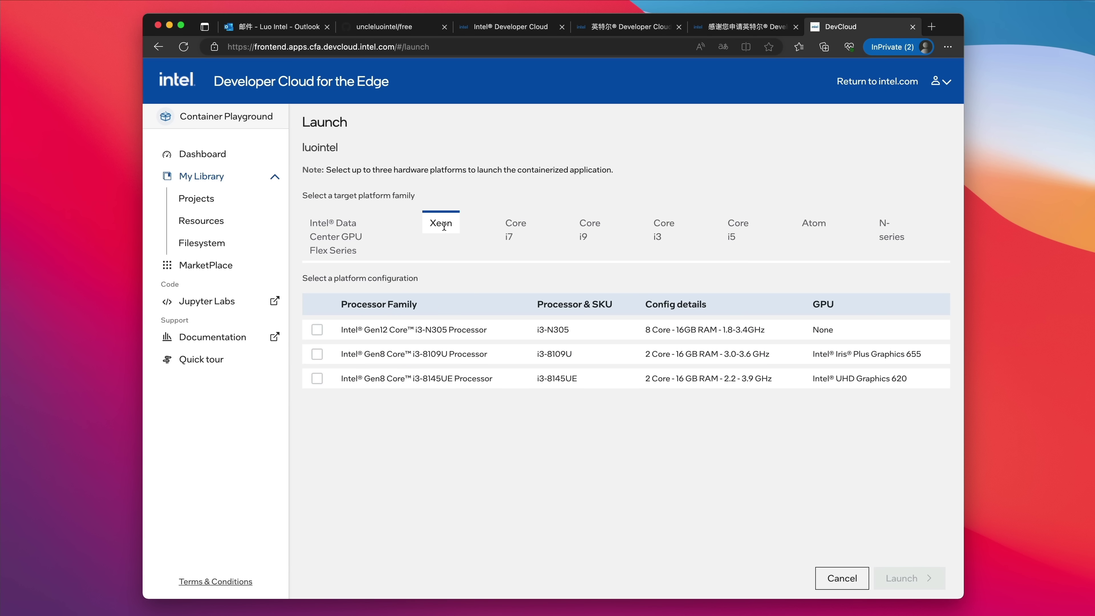
{"action": "scroll", "coordinate": [469, 414], "scroll_direction": "down", "scroll_amount": 1}
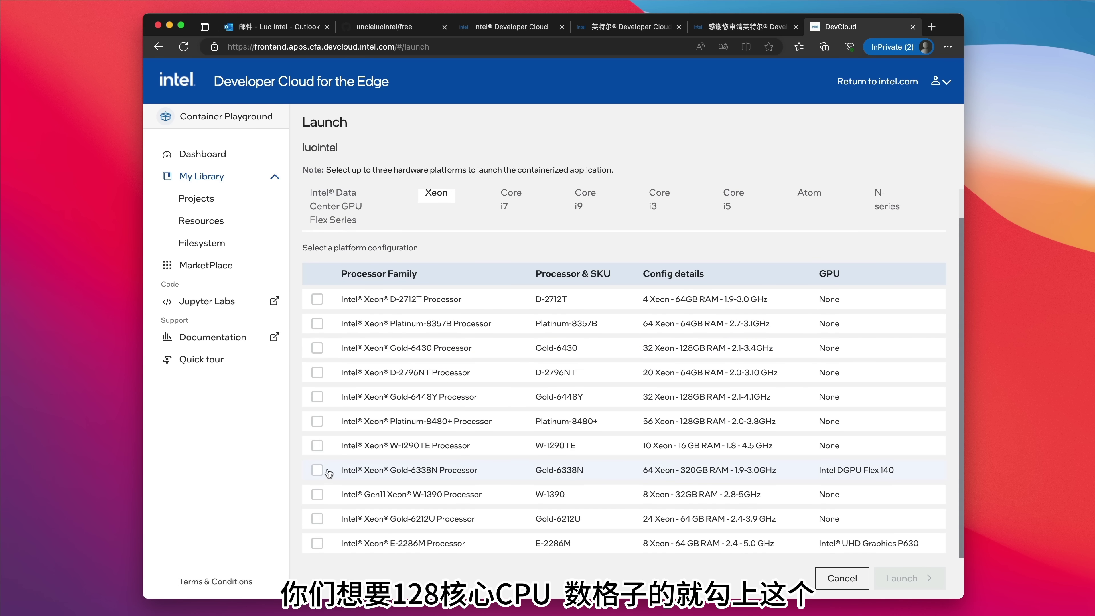
{"action": "left_click", "coordinate": [317, 471]}
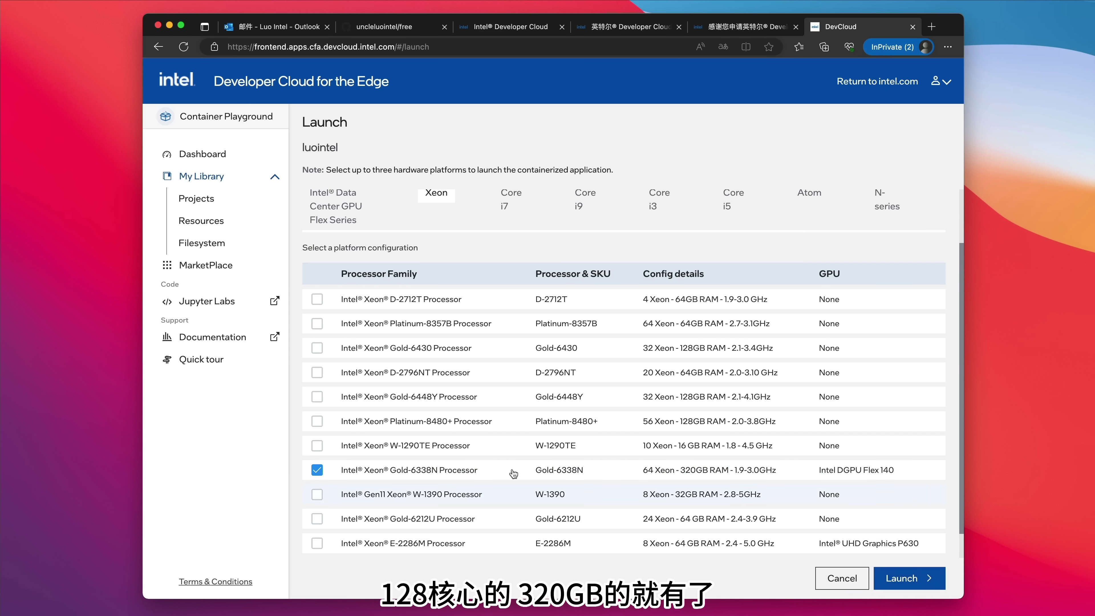
{"action": "left_click", "coordinate": [318, 470]}
{"action": "left_click", "coordinate": [658, 200]}
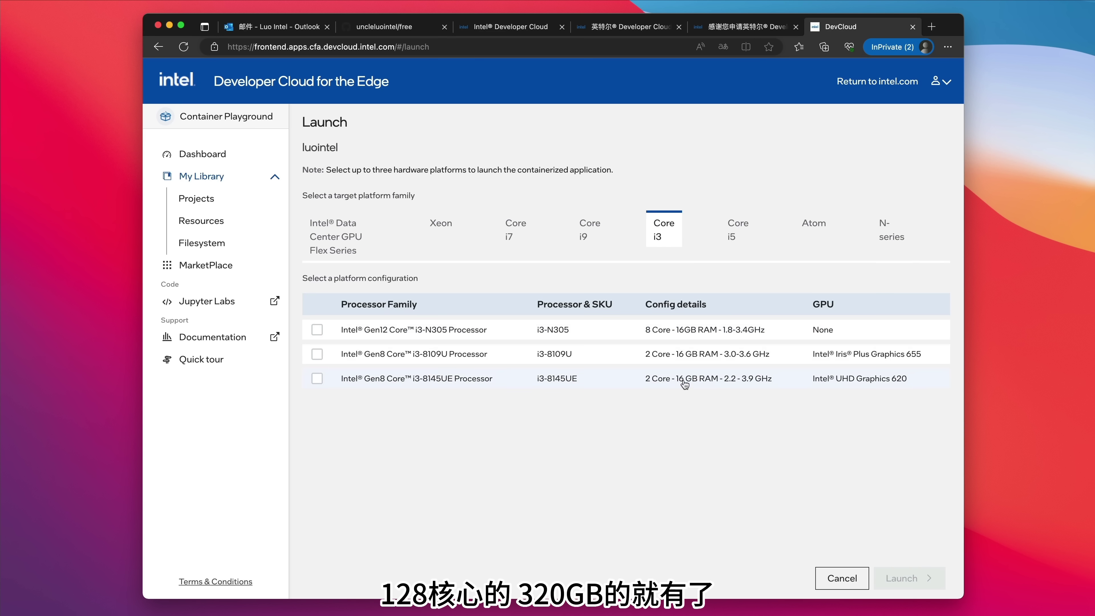
{"action": "left_click", "coordinate": [317, 354]}
{"action": "left_click", "coordinate": [899, 577]}
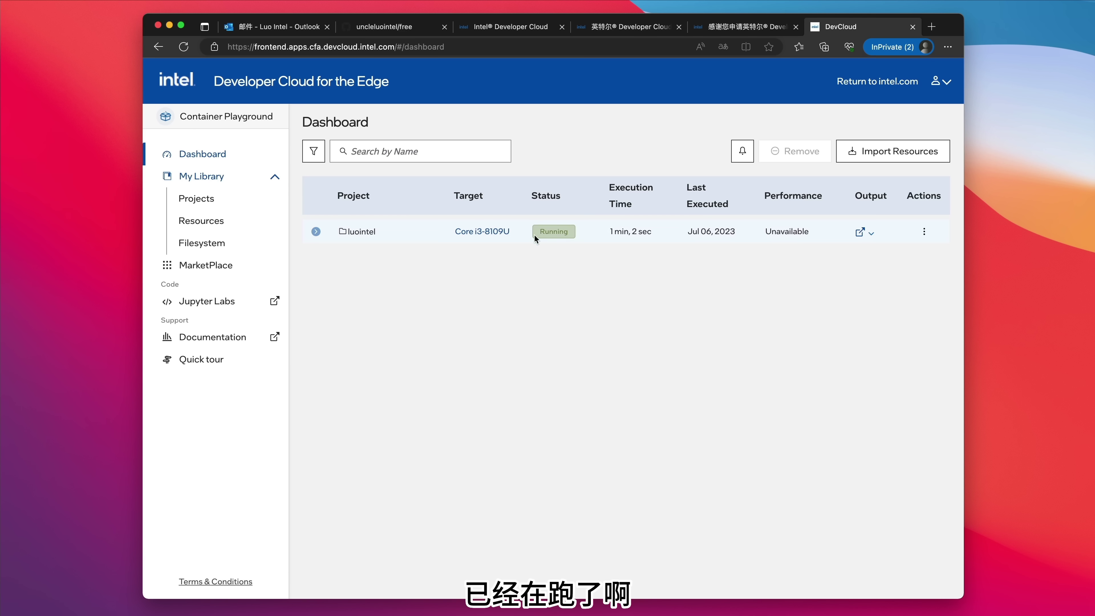
Open the container's output https link, then vnc.html, and connect to the remote Debian desktop
{"action": "left_click", "coordinate": [869, 233]}
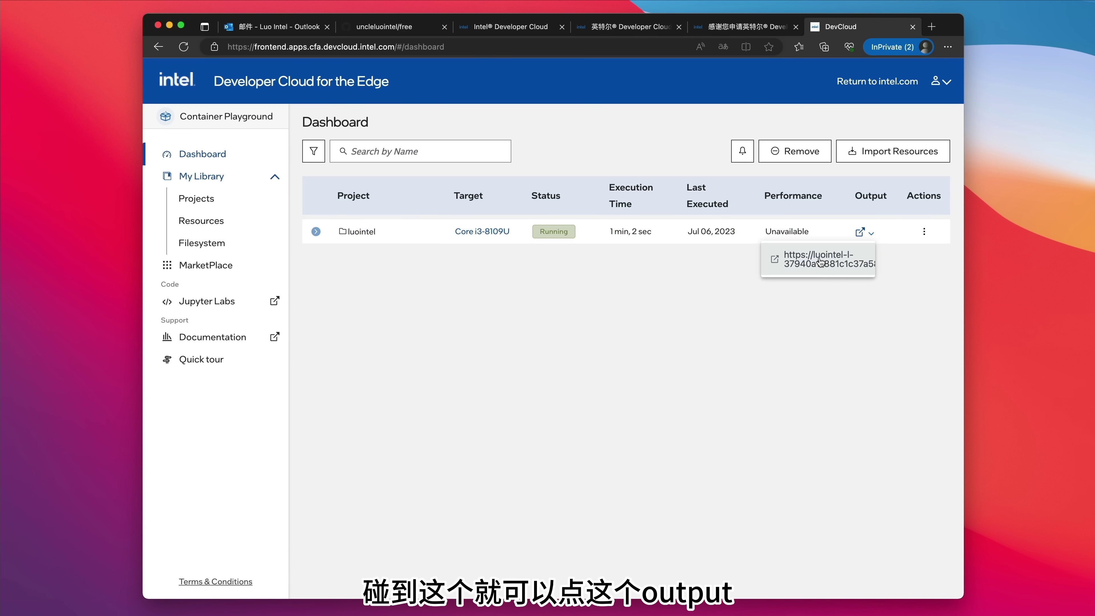
{"action": "left_click", "coordinate": [819, 260]}
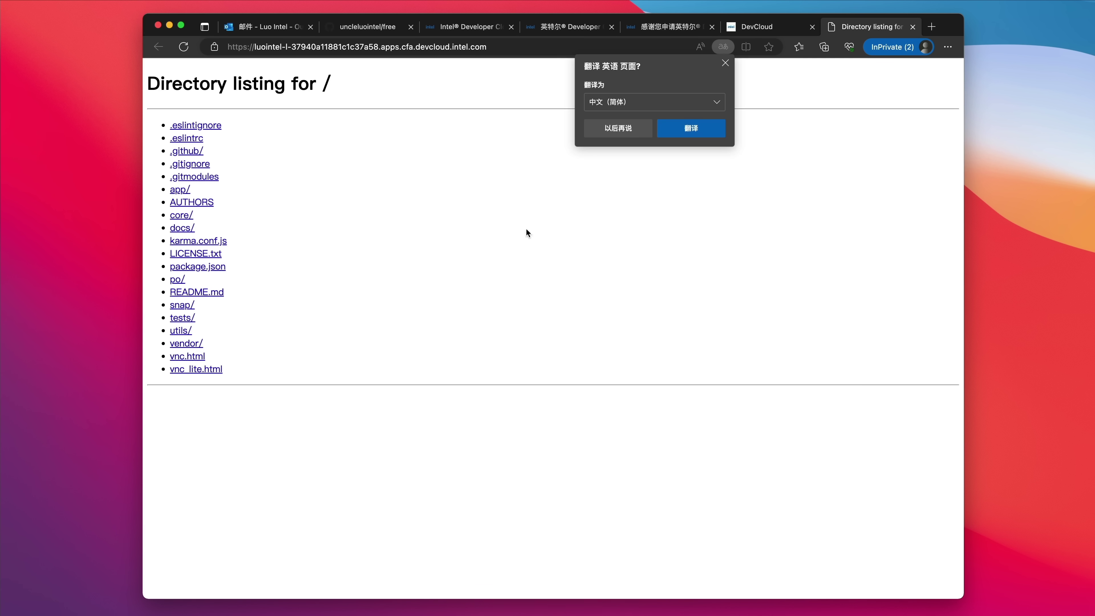
{"action": "left_click", "coordinate": [187, 356]}
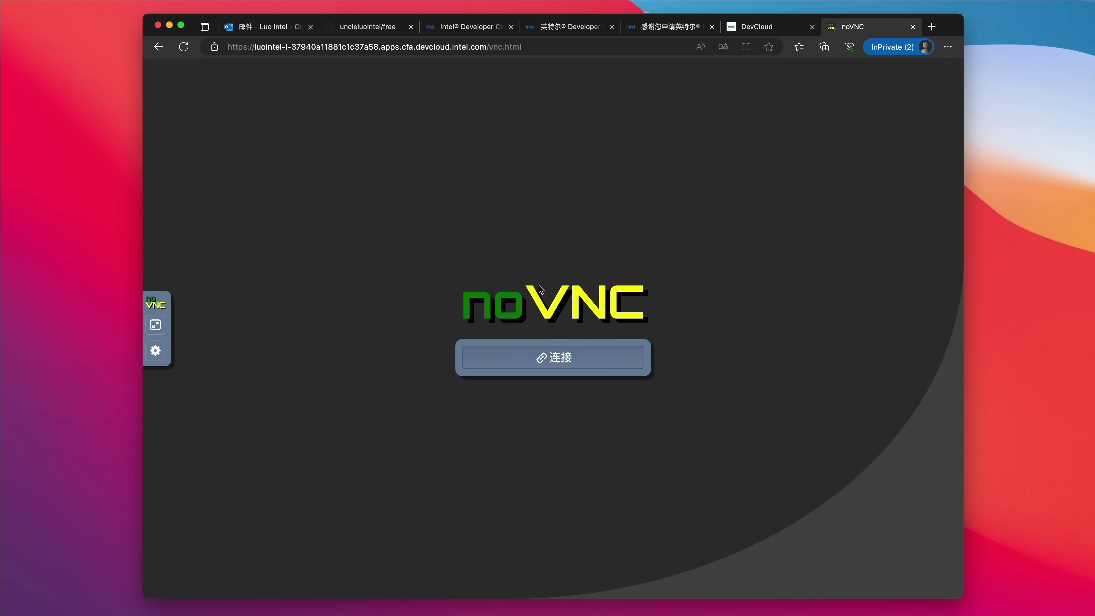
{"action": "left_click", "coordinate": [559, 361]}
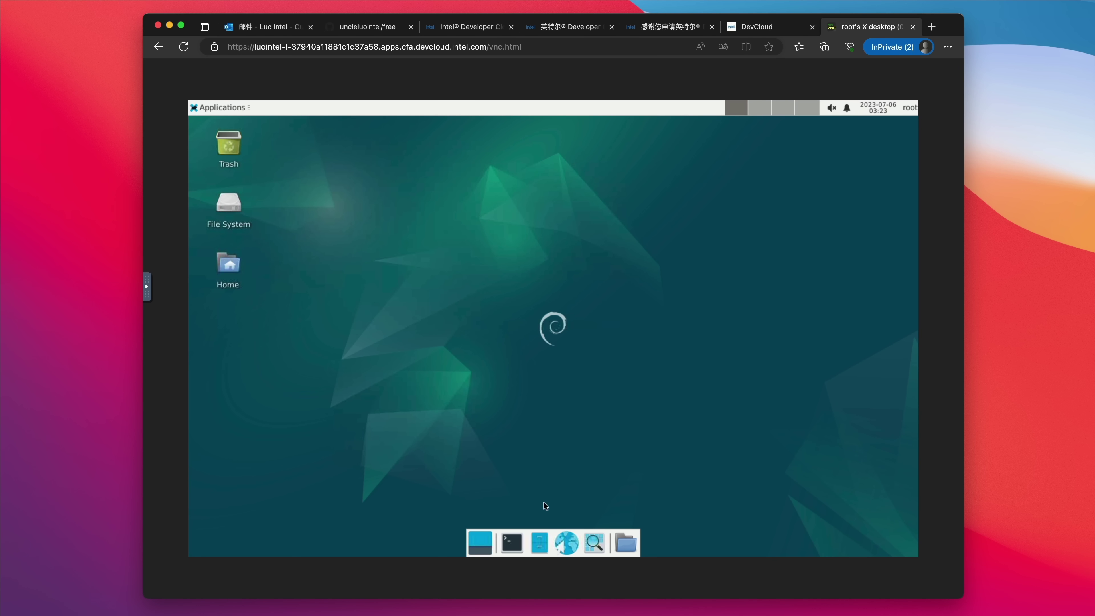
Open Firefox on the remote desktop, load fast.com, and show the latency and upload details
{"action": "left_click", "coordinate": [566, 544]}
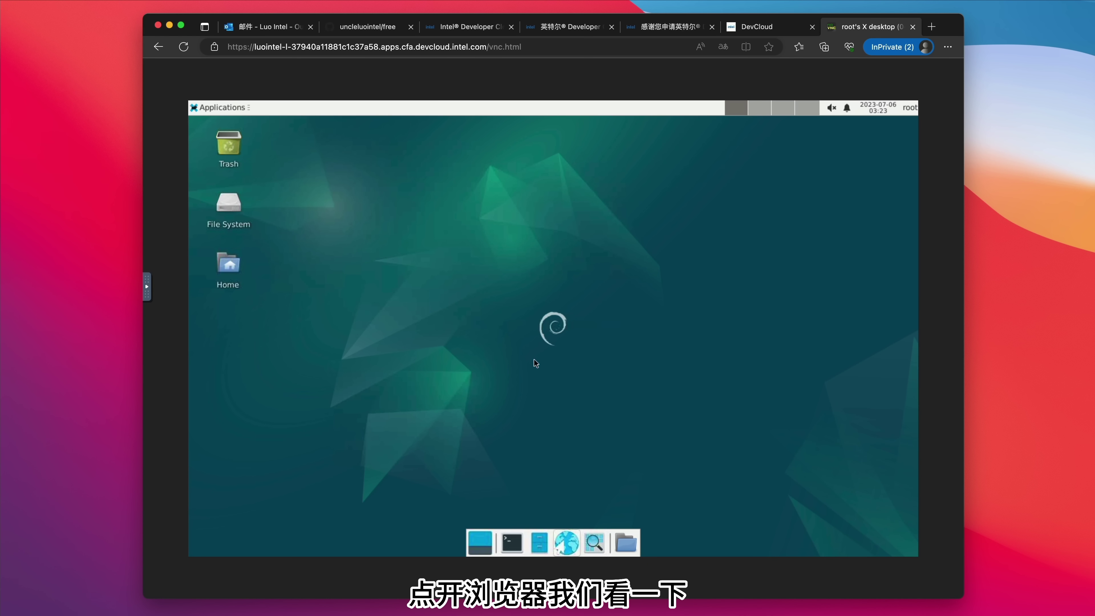
{"action": "left_click", "coordinate": [391, 165]}
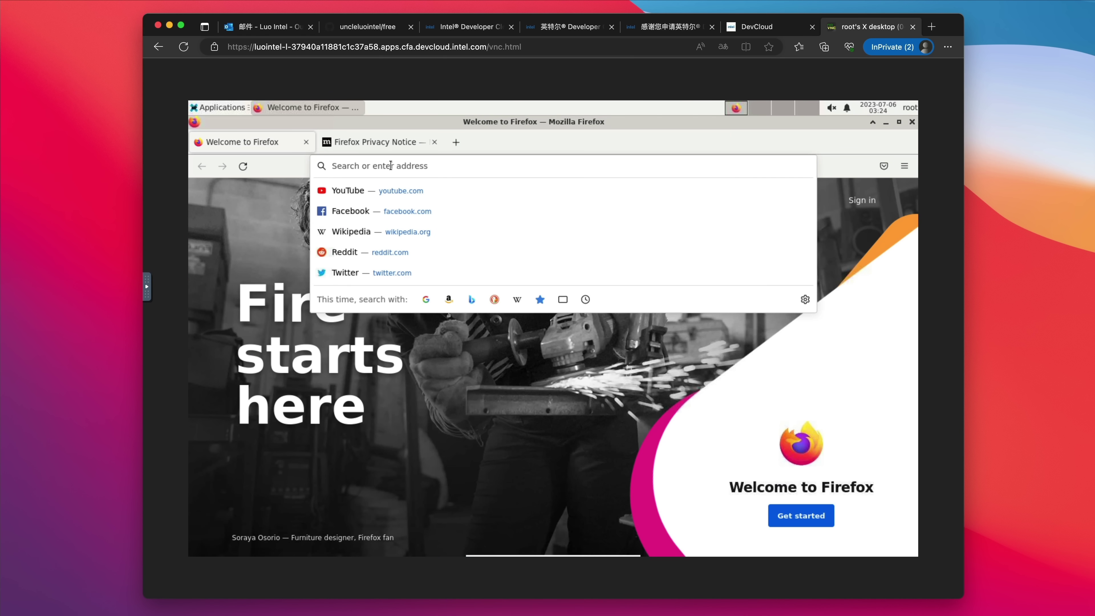
{"action": "type", "text": "fast"}
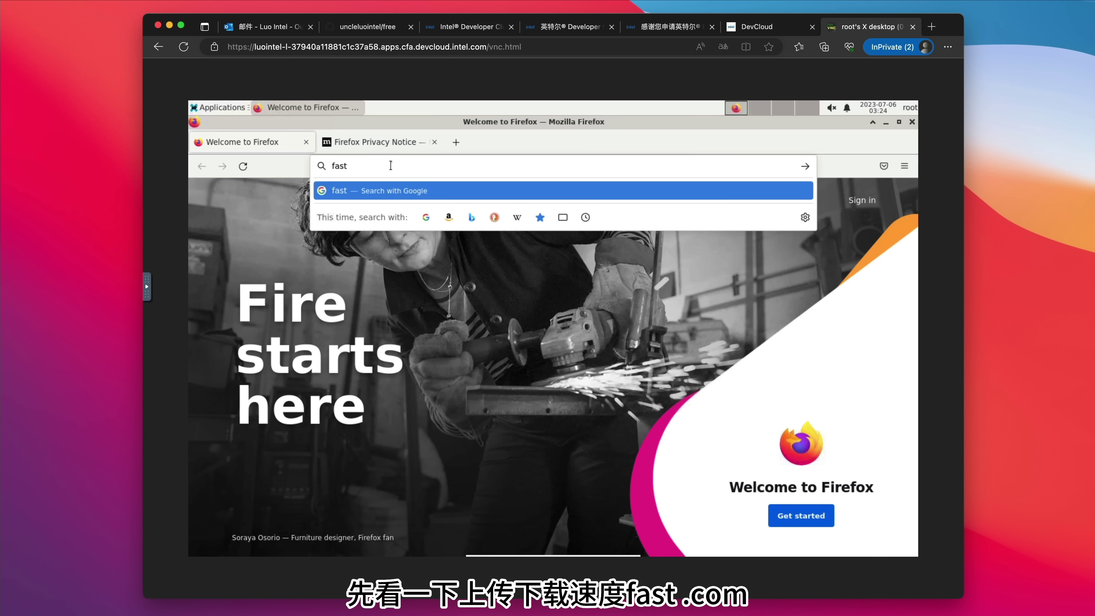
{"action": "type", "text": ".com"}
{"action": "key", "text": "Return"}
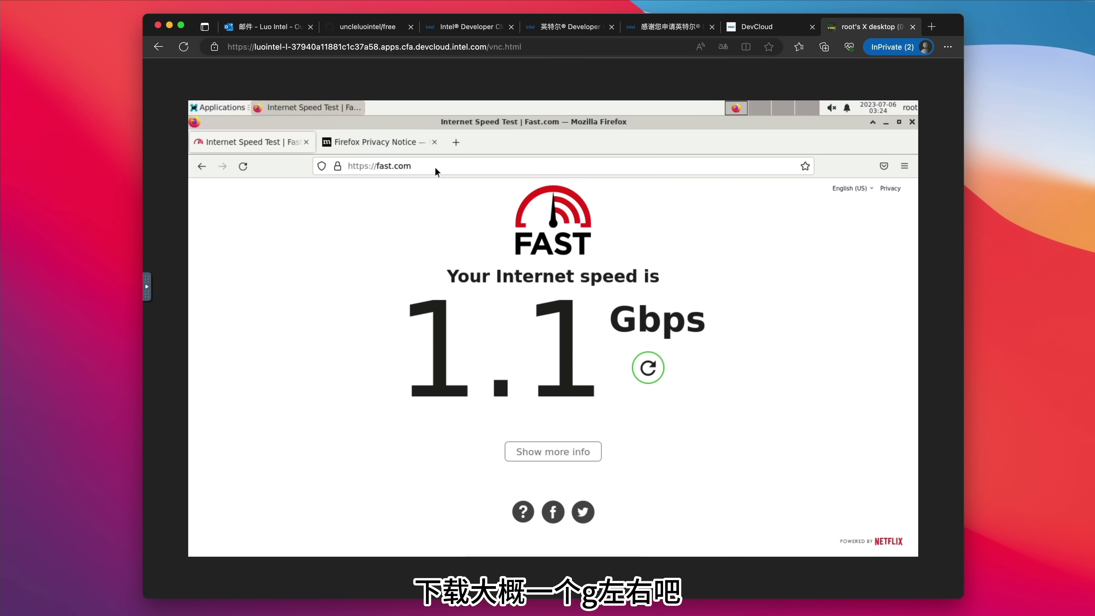
{"action": "left_click", "coordinate": [545, 453]}
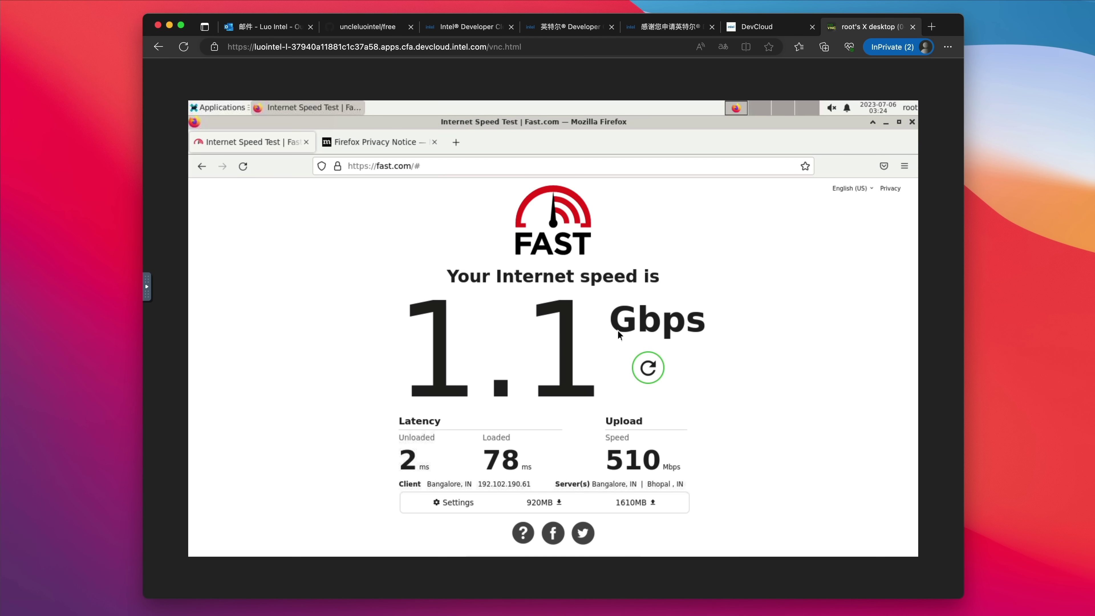
Go to whoer.net, which shows the container's IP as United States, Intel Corporation
{"action": "left_click", "coordinate": [431, 167]}
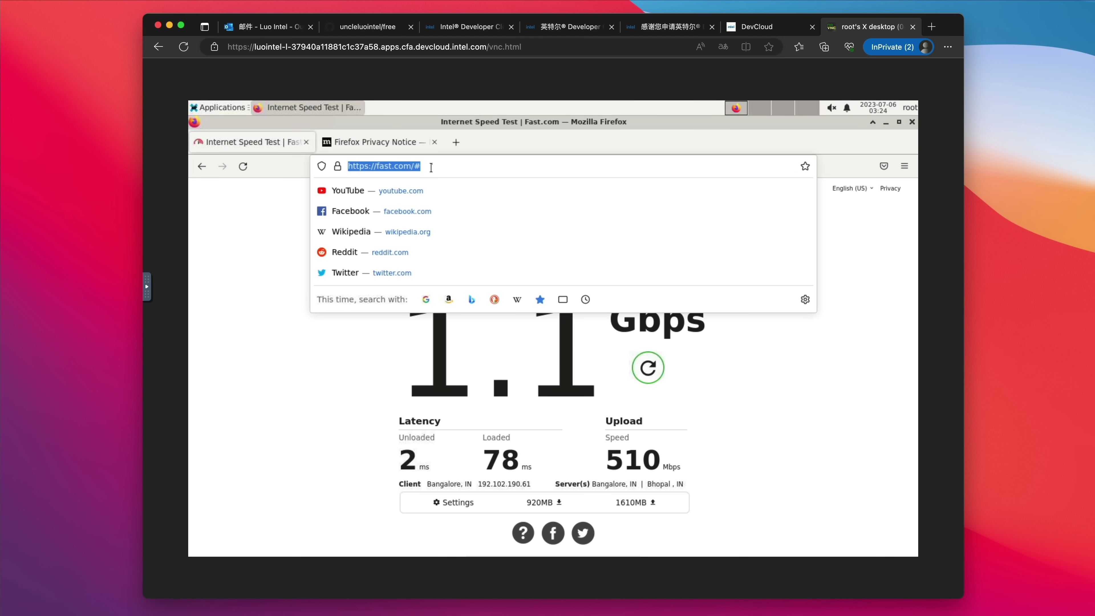
{"action": "type", "text": "wh"}
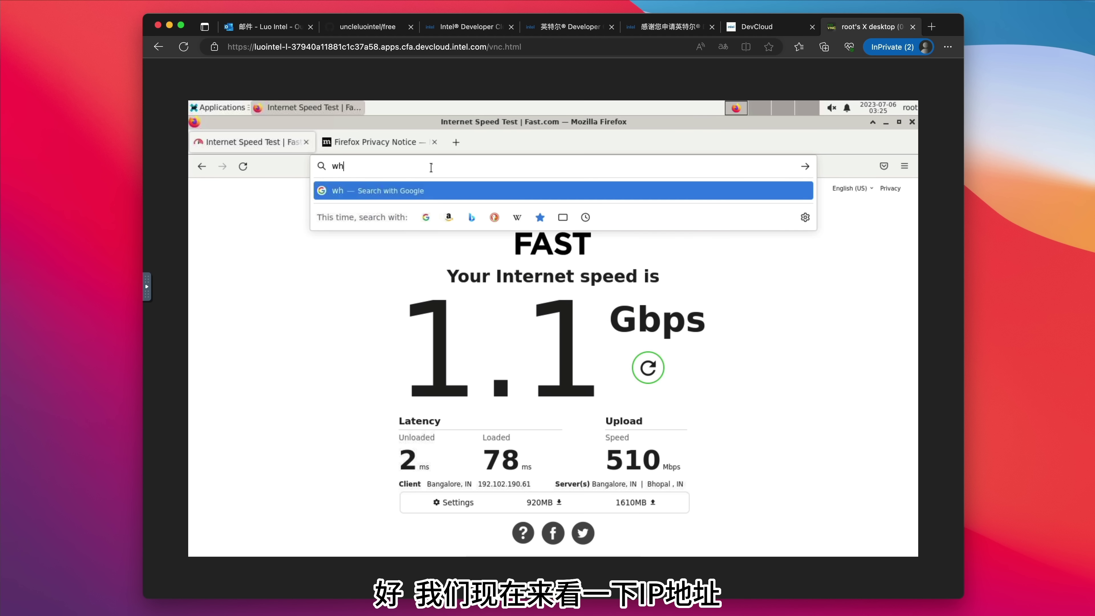
{"action": "type", "text": "oer.net"}
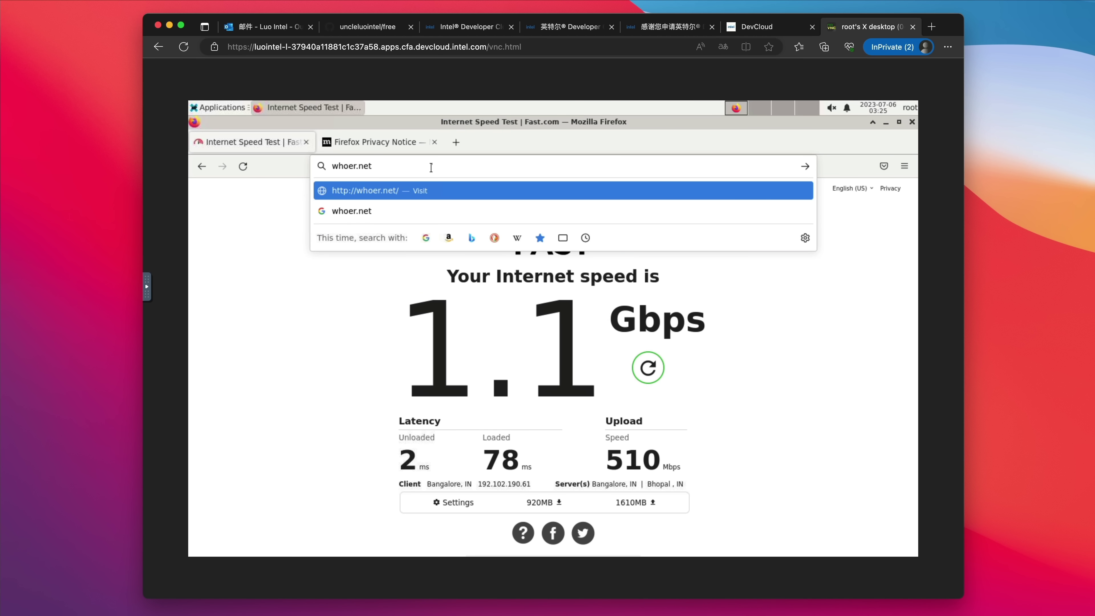
{"action": "key", "text": "Return"}
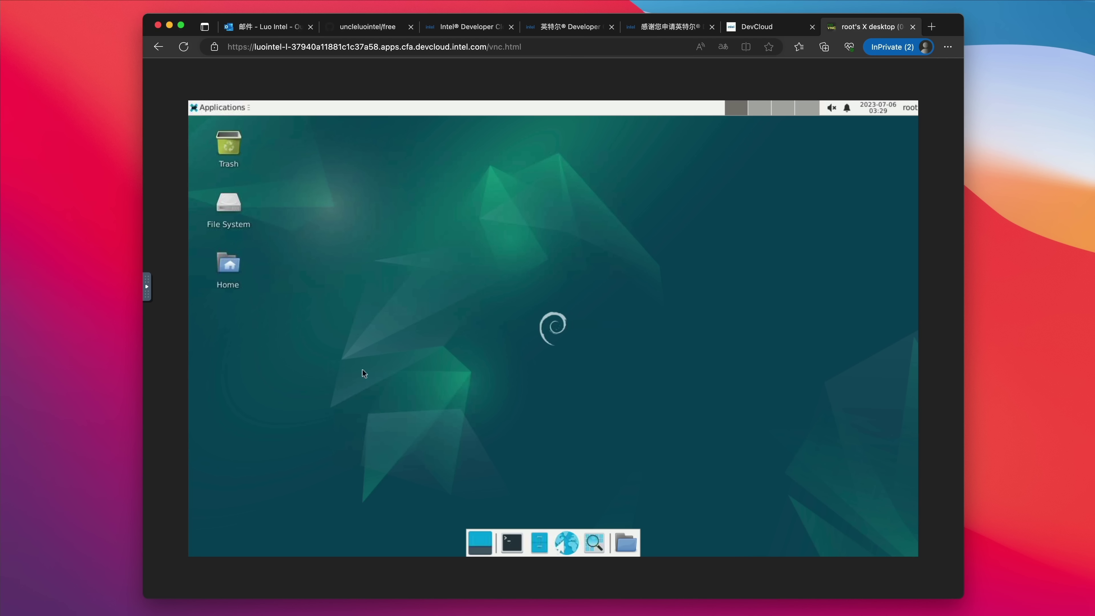
Launch System Monitor from Applications and show its Resources graphs: four CPUs, 16.7 GB memory
{"action": "left_click", "coordinate": [222, 107]}
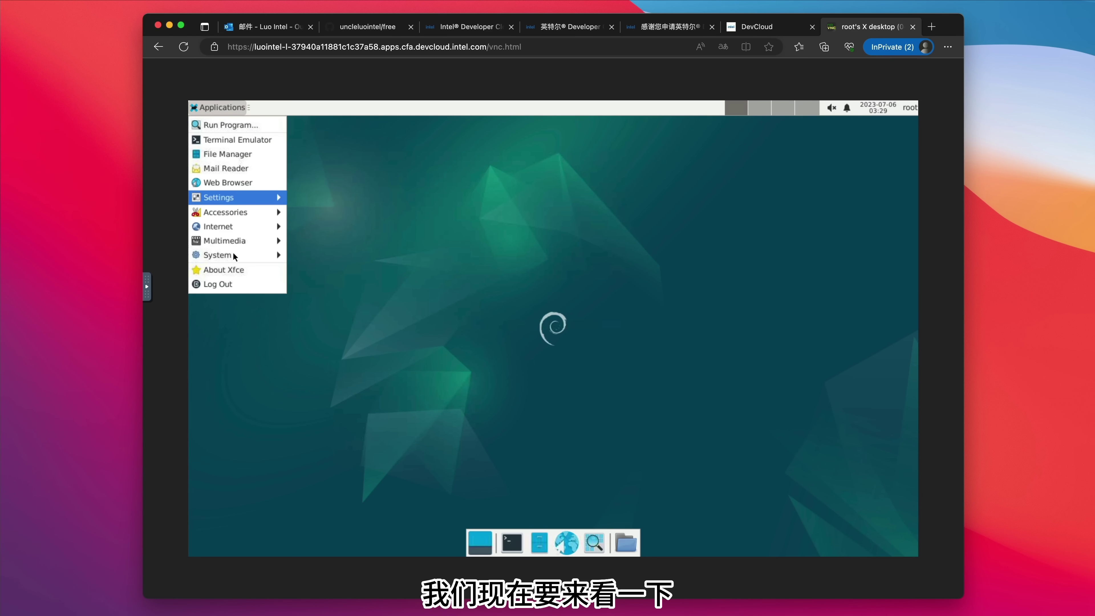
{"action": "mouse_move", "coordinate": [259, 255]}
{"action": "left_click", "coordinate": [337, 257]}
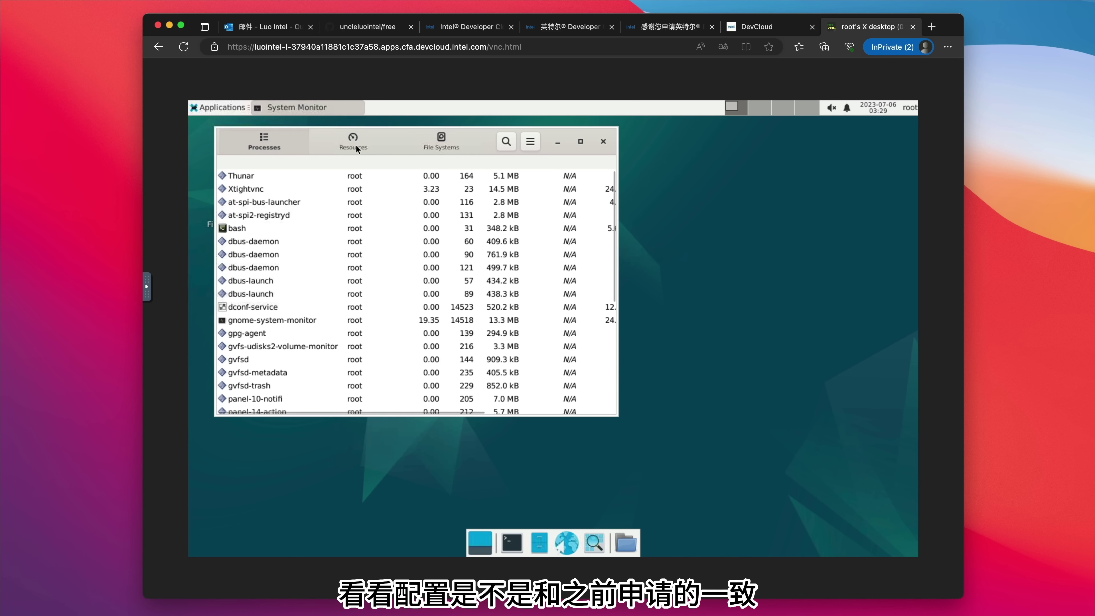
{"action": "left_click", "coordinate": [357, 145]}
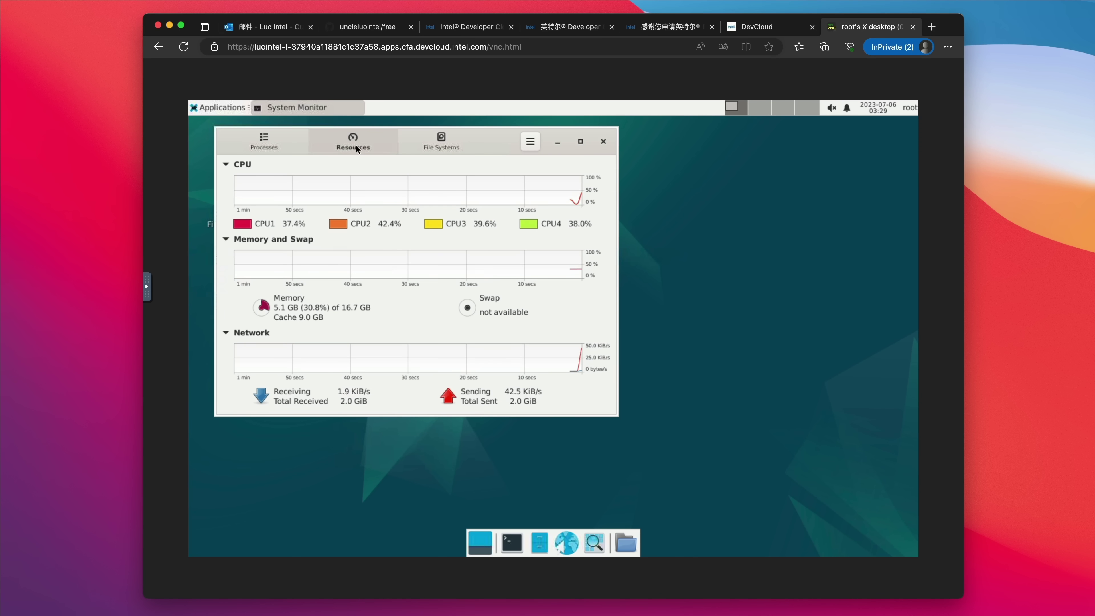